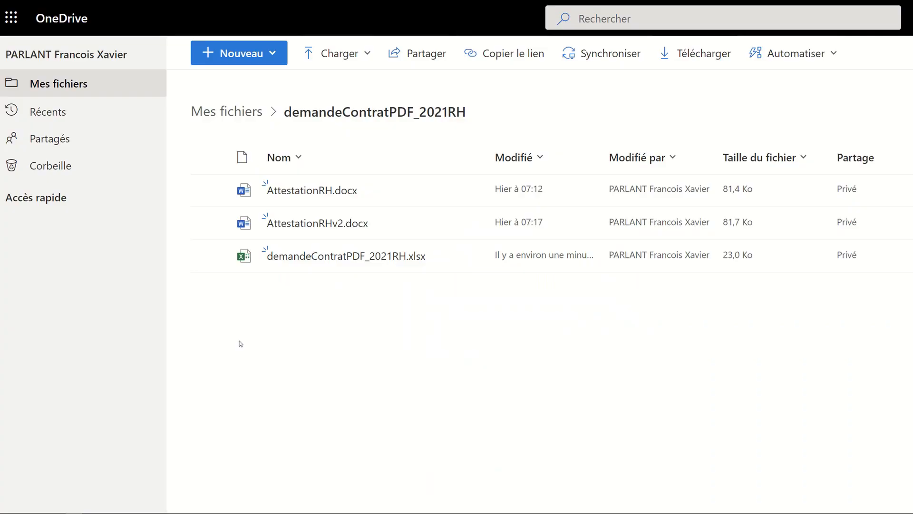
# Switch to Microsoft Forms and review the sharing options and settings of the form demande Attestation PDF_2022 RH
pyautogui.click(252, 61)
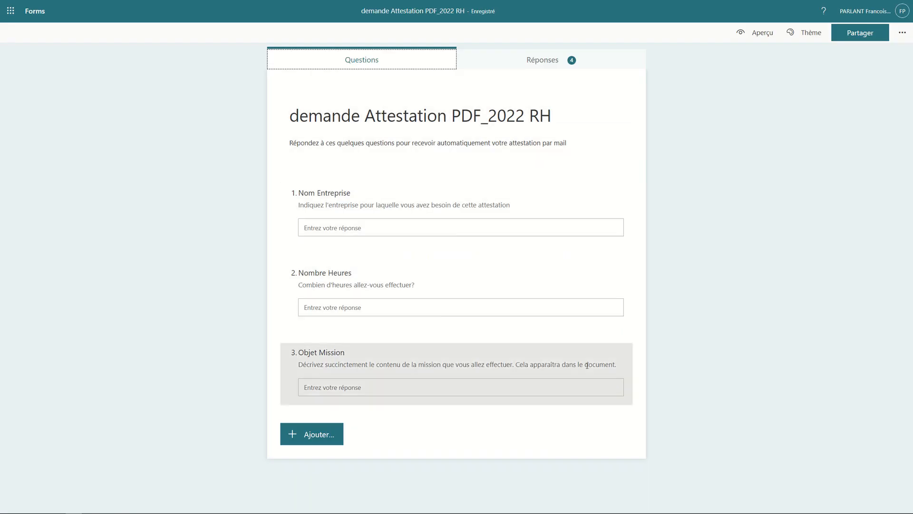
pyautogui.click(861, 40)
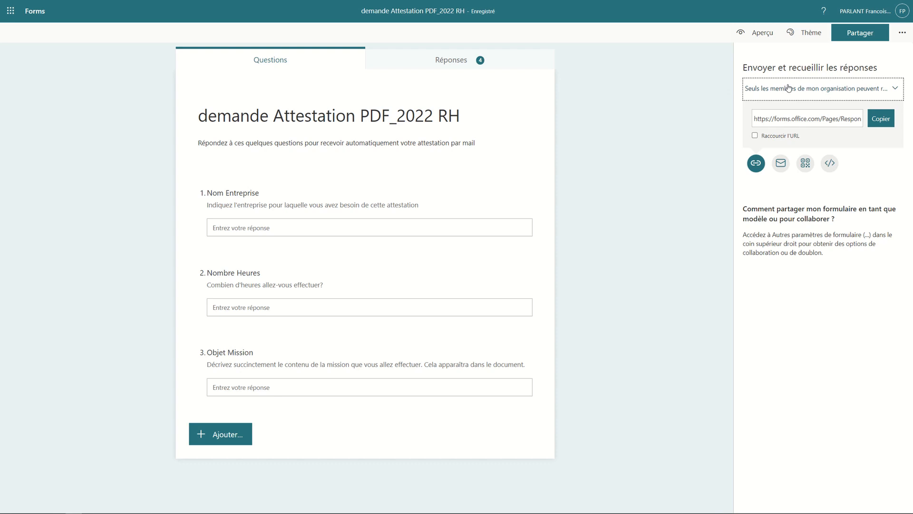
pyautogui.click(901, 34)
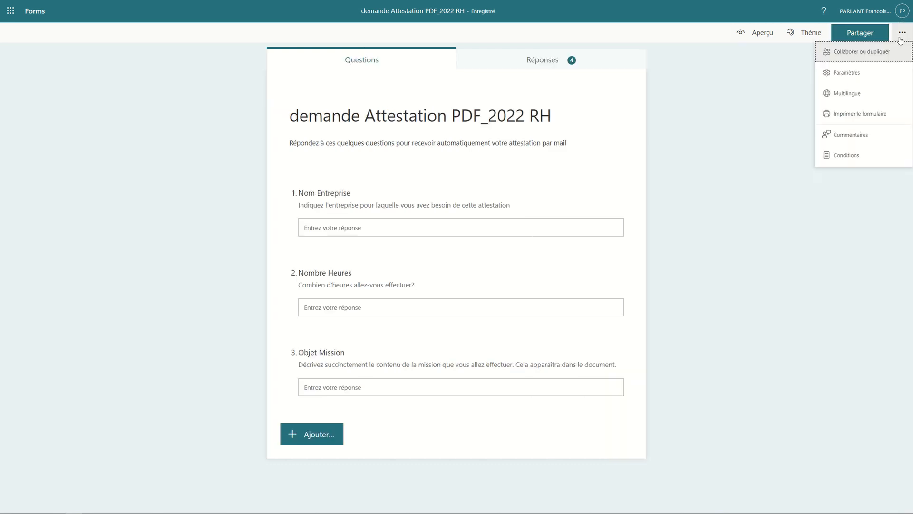
pyautogui.click(856, 72)
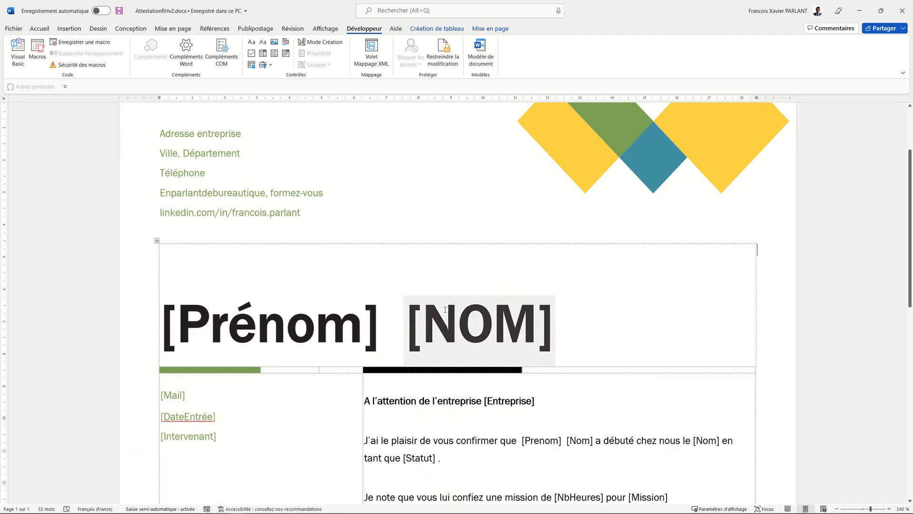
# Switch to the Word document AttestationRHv2.docx and open the properties of the large [Prénom] content control
pyautogui.click(297, 317)
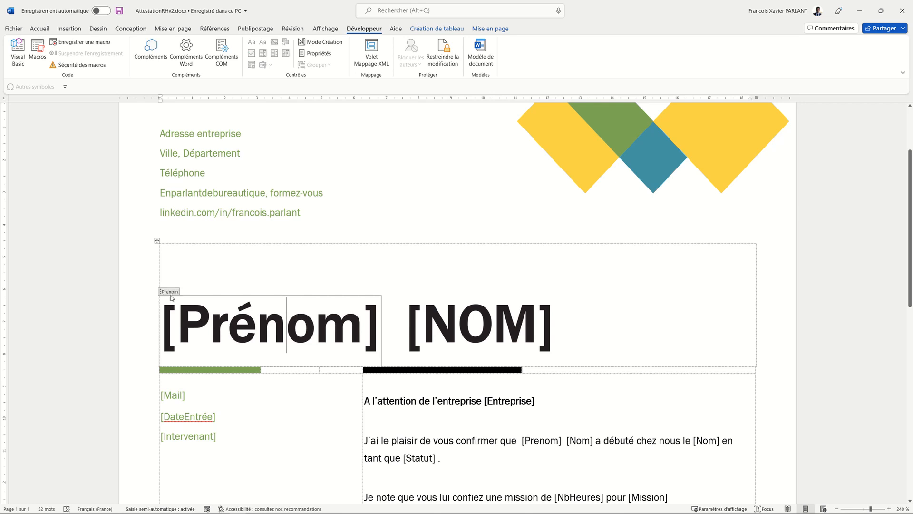
pyautogui.click(315, 54)
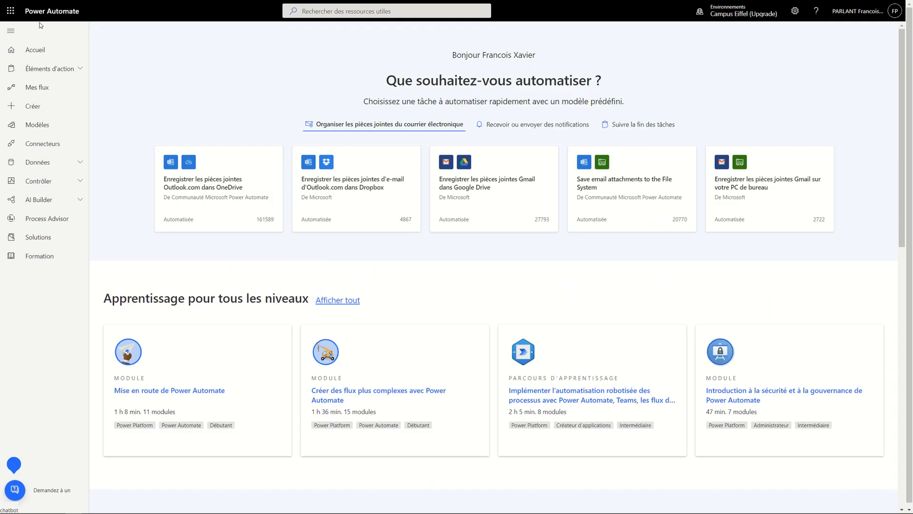
pyautogui.click(14, 12)
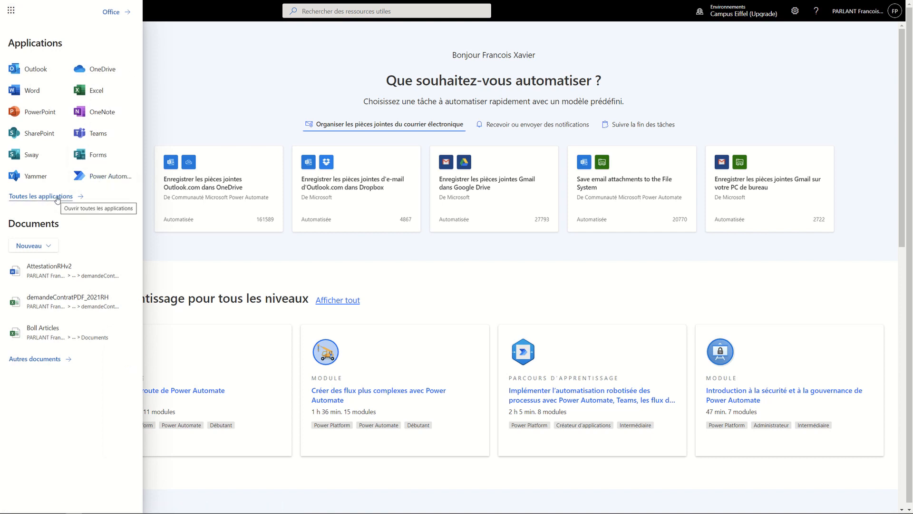
pyautogui.click(240, 101)
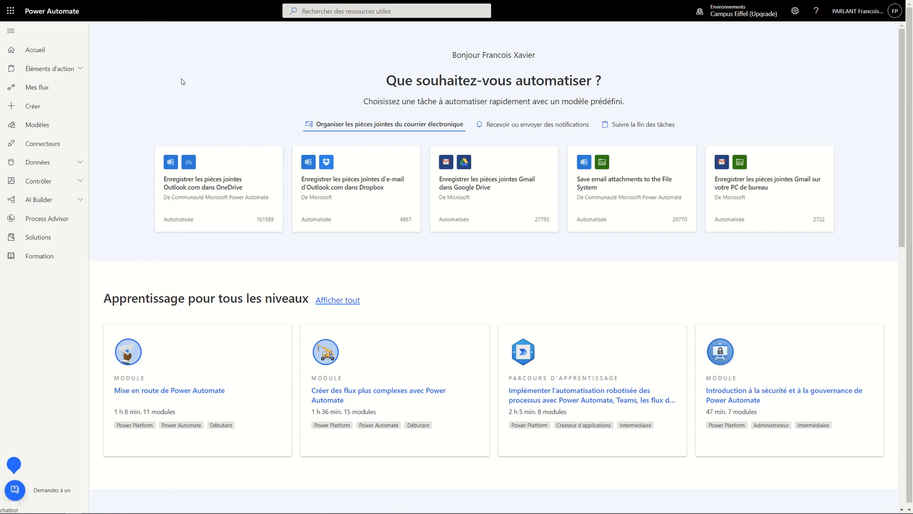
# Search for forms, open the Microsoft Forms connector and choose the template Send an email to responder when response submitted in Microsoft Forms
pyautogui.click(372, 11)
pyautogui.write('forms')
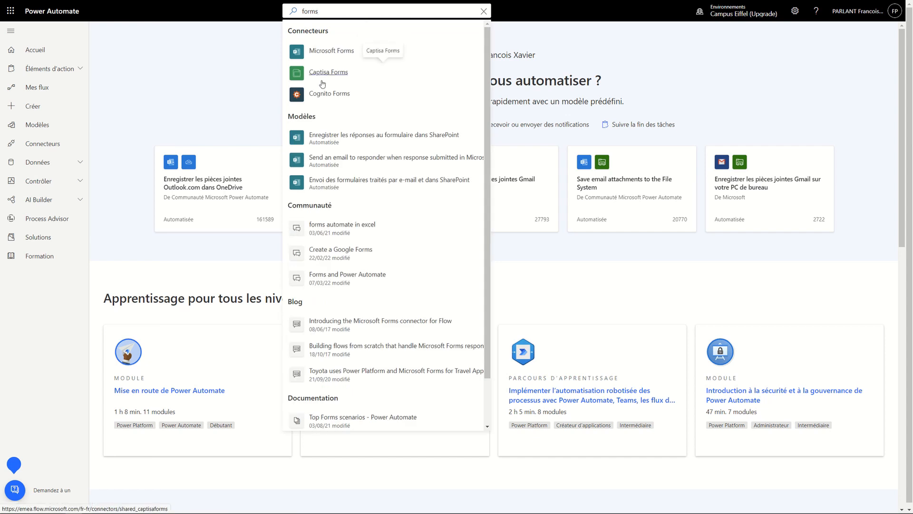
pyautogui.click(320, 51)
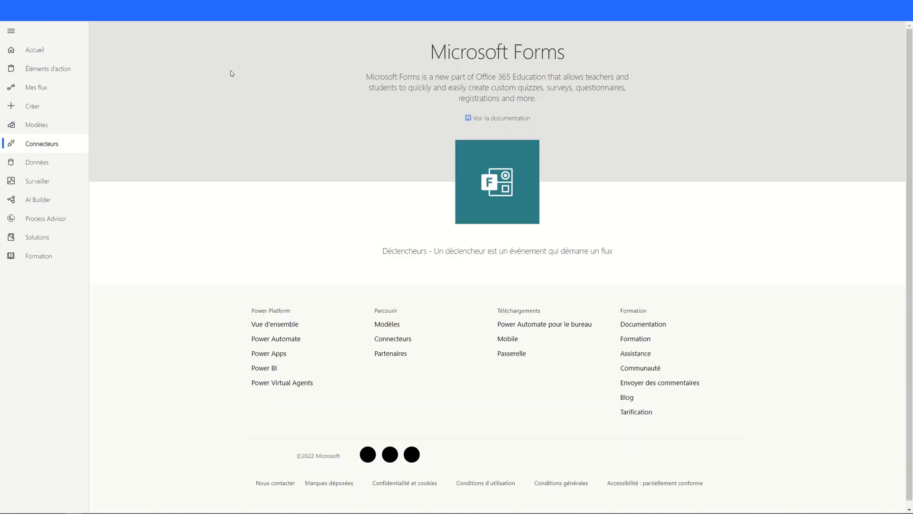
pyautogui.scroll(-3, 377, 261)
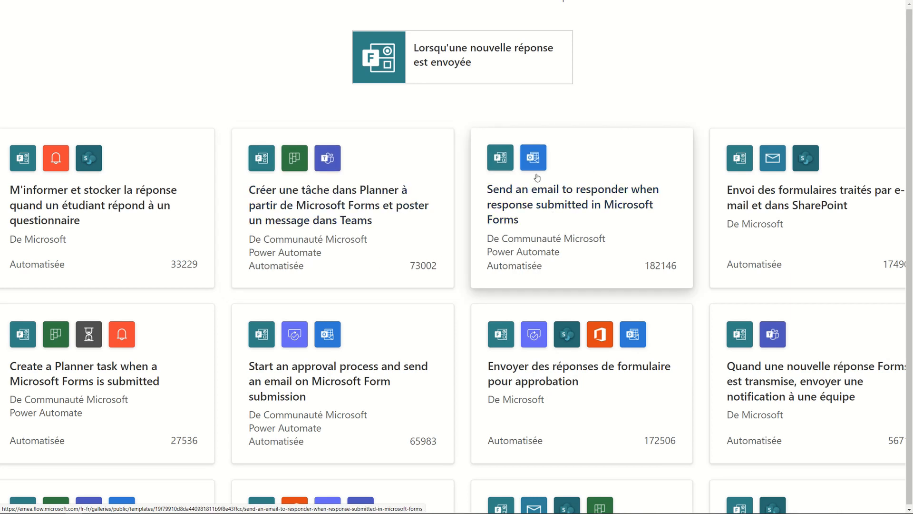
pyautogui.click(557, 192)
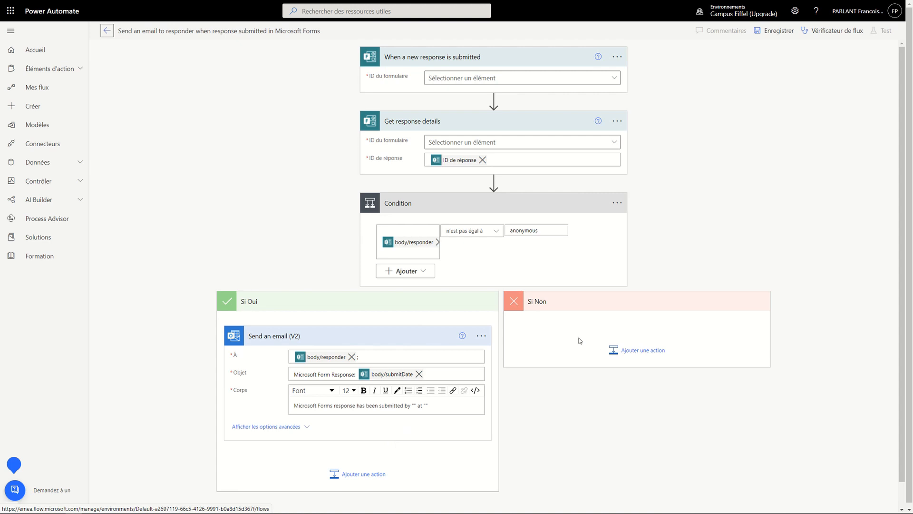
# Set the form to demande Attestation PDF_2022 RH in both the trigger and Get response details, and save the flow
pyautogui.click(618, 80)
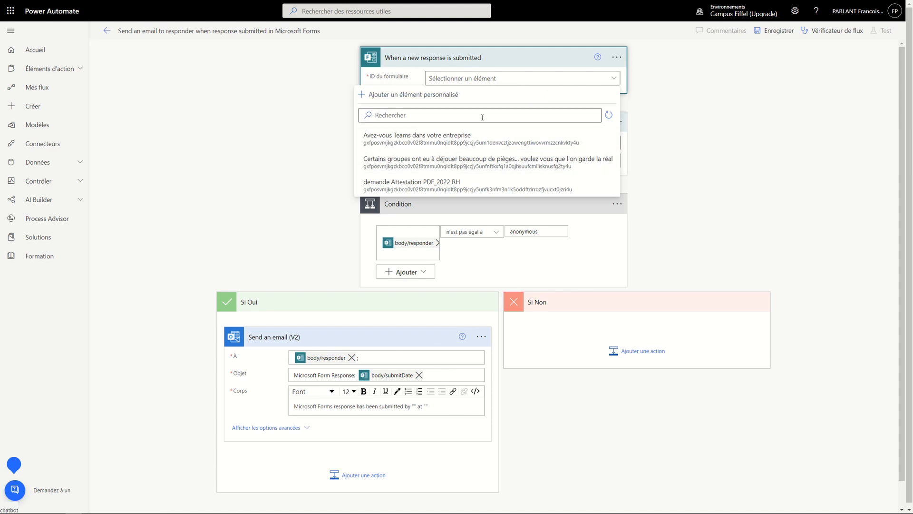
pyautogui.click(465, 186)
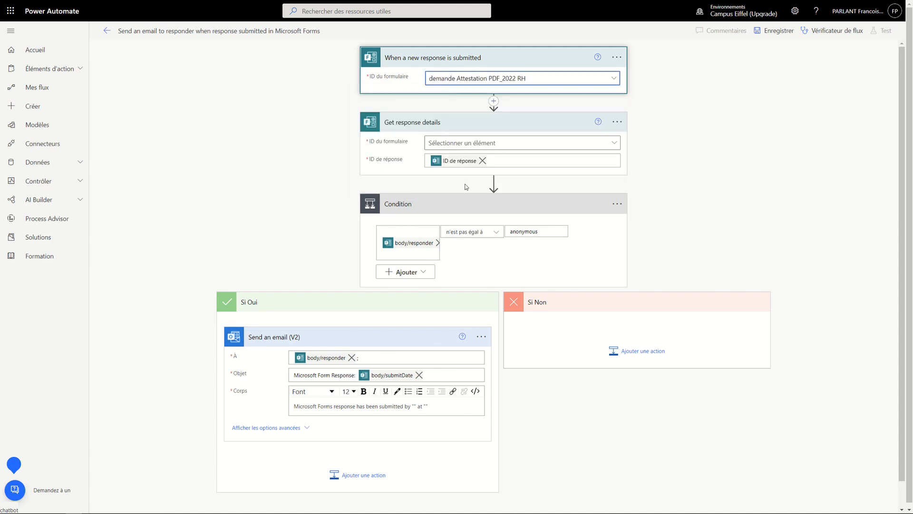
pyautogui.click(614, 143)
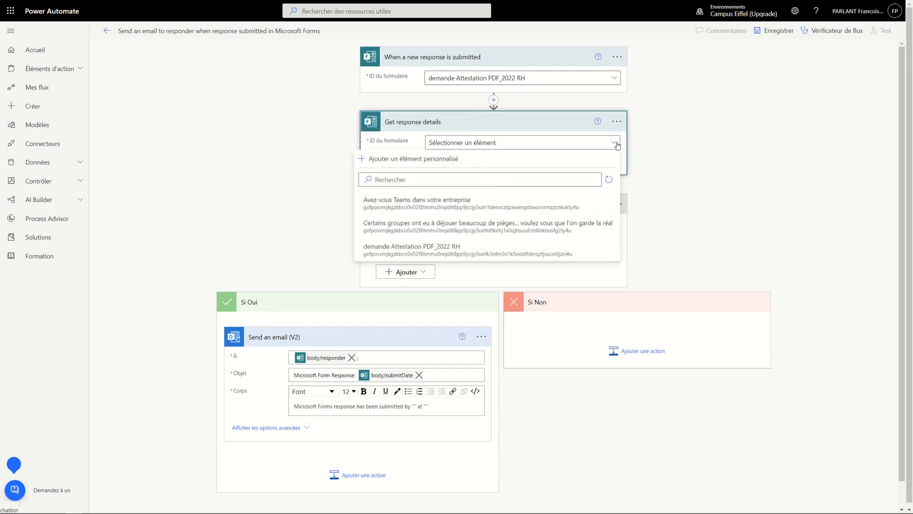
pyautogui.click(507, 249)
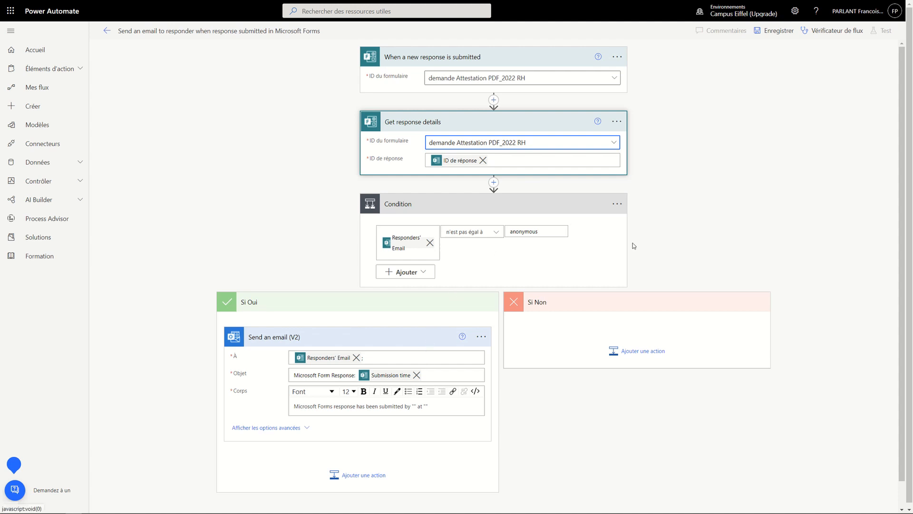
pyautogui.click(768, 35)
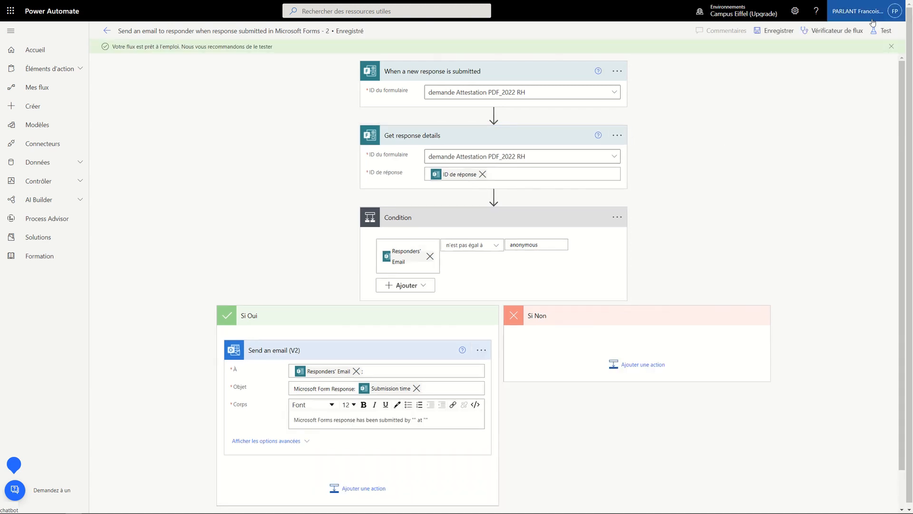
# Run a manual test of the saved flow
pyautogui.click(880, 30)
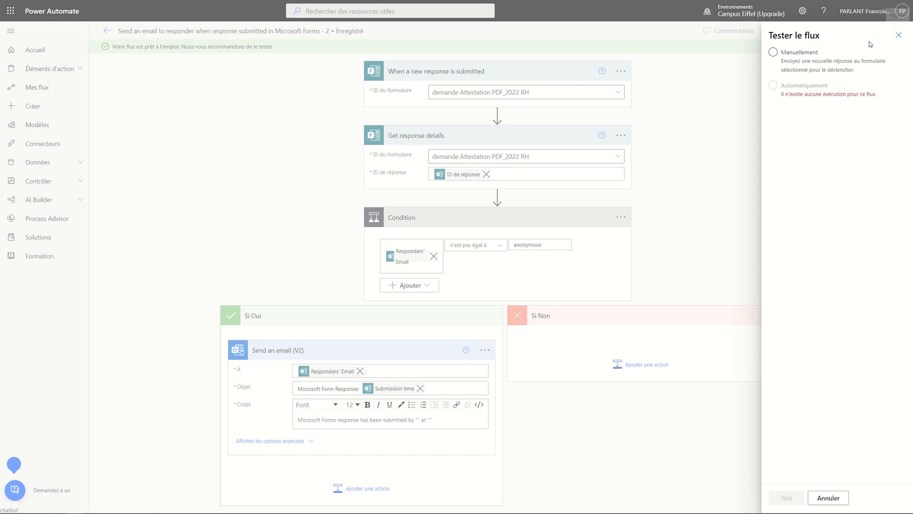
pyautogui.click(814, 58)
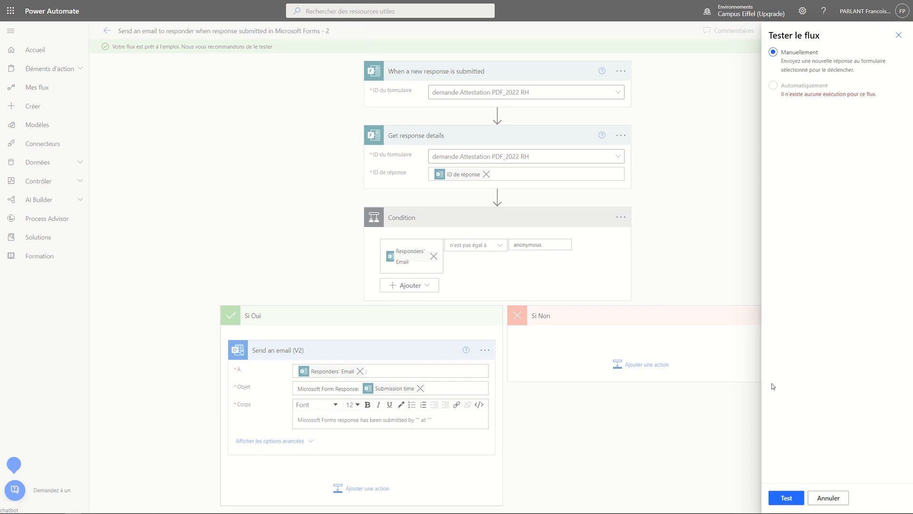
pyautogui.click(787, 497)
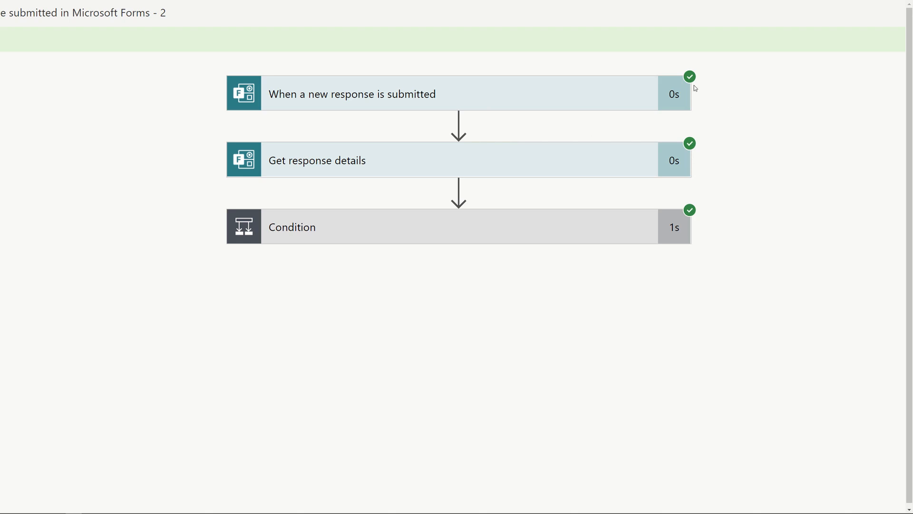
# Examine the test run's Condition result and Si Oui branch, and open the run from the flow's execution history
pyautogui.click(610, 231)
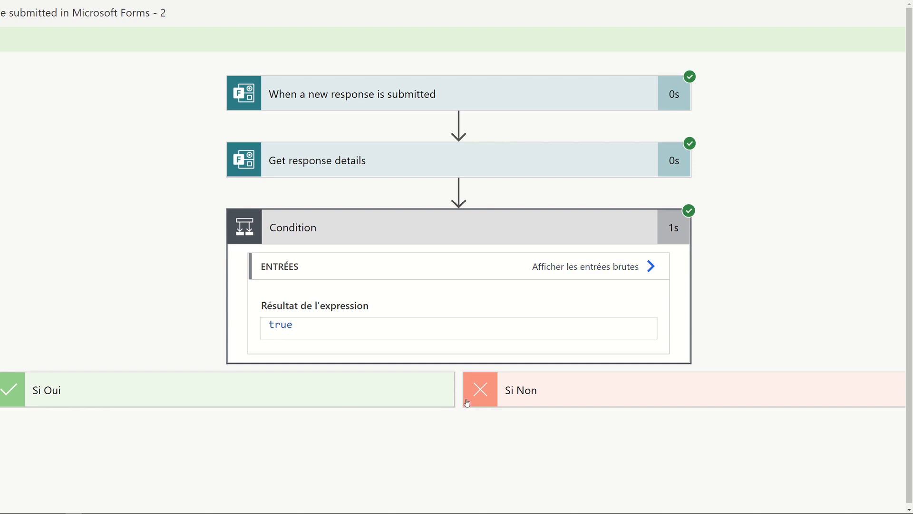
pyautogui.click(289, 396)
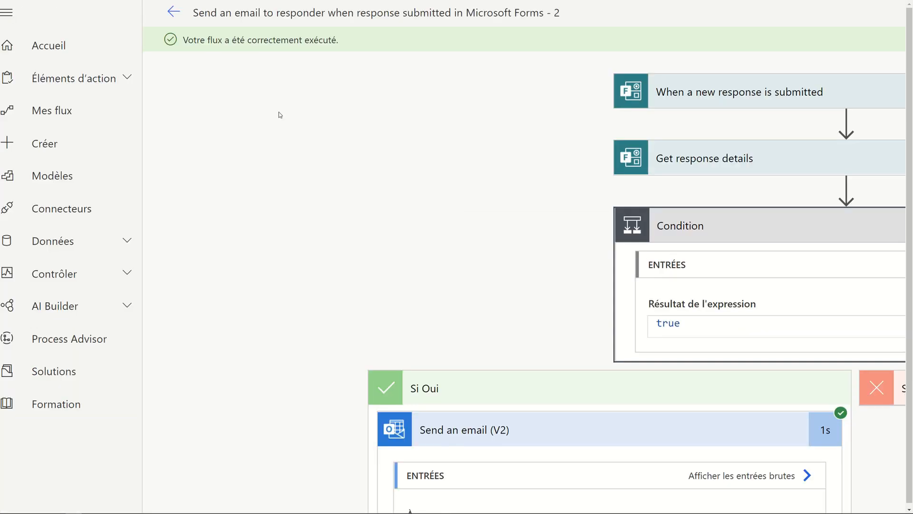
pyautogui.click(182, 17)
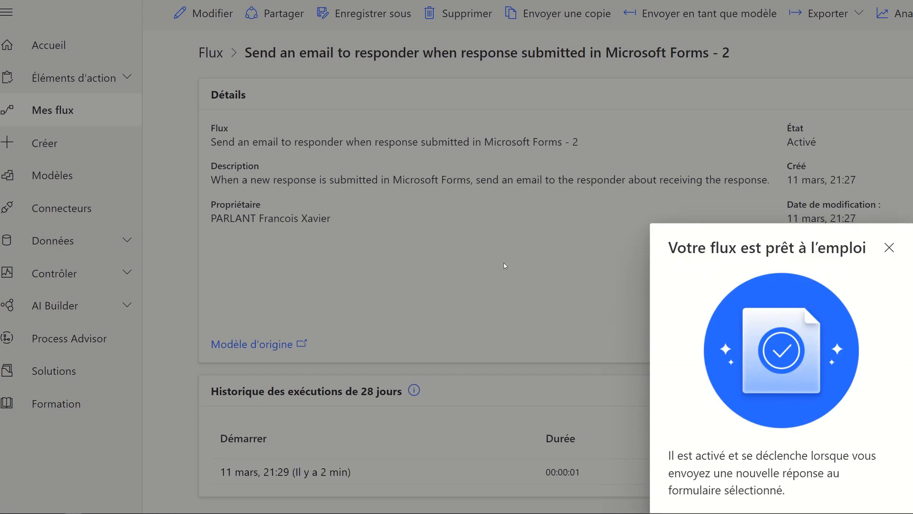
pyautogui.click(889, 247)
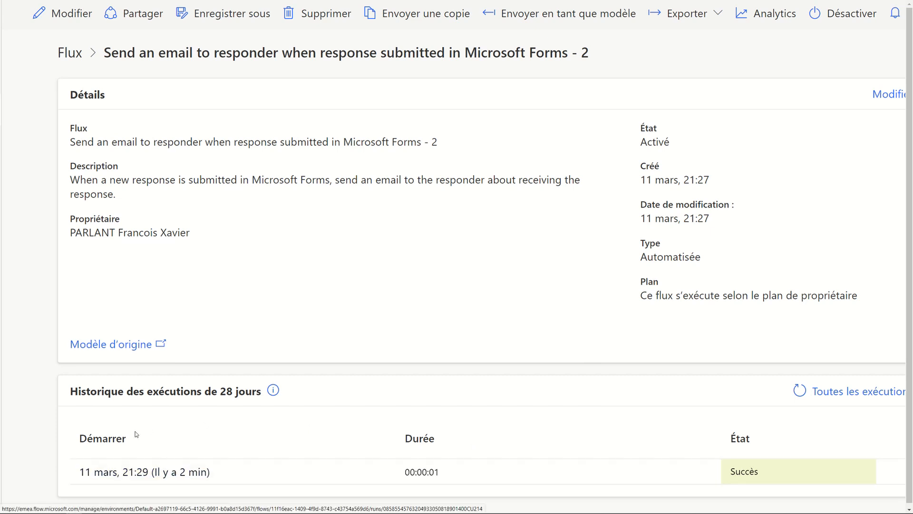
pyautogui.click(160, 475)
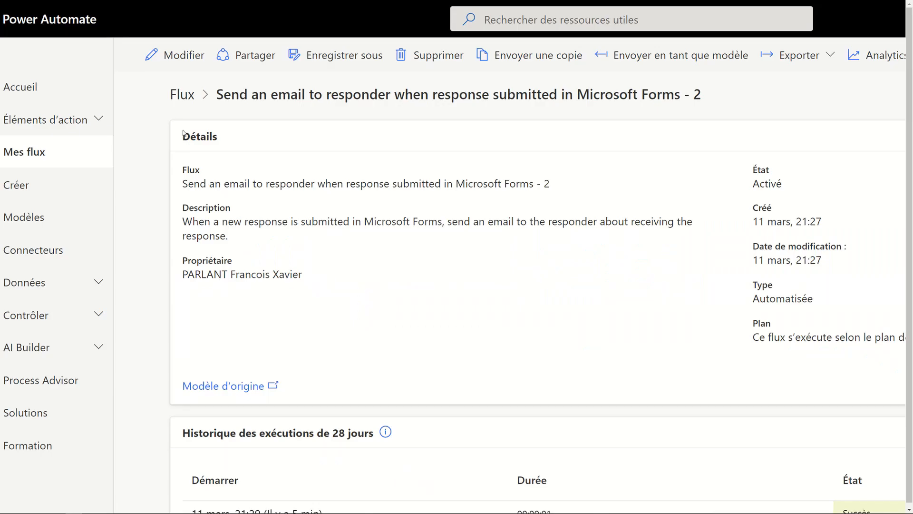
# Edit the flow and add the Excel Online (Business) action Obtenir une ligne to the Condition's Si Oui branch
pyautogui.click(181, 61)
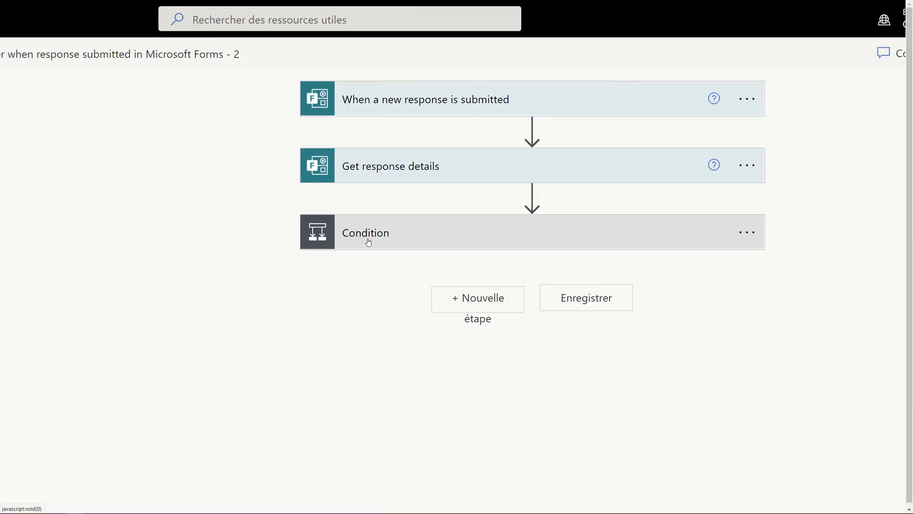
pyautogui.click(368, 242)
pyautogui.scroll(-4, 368, 241)
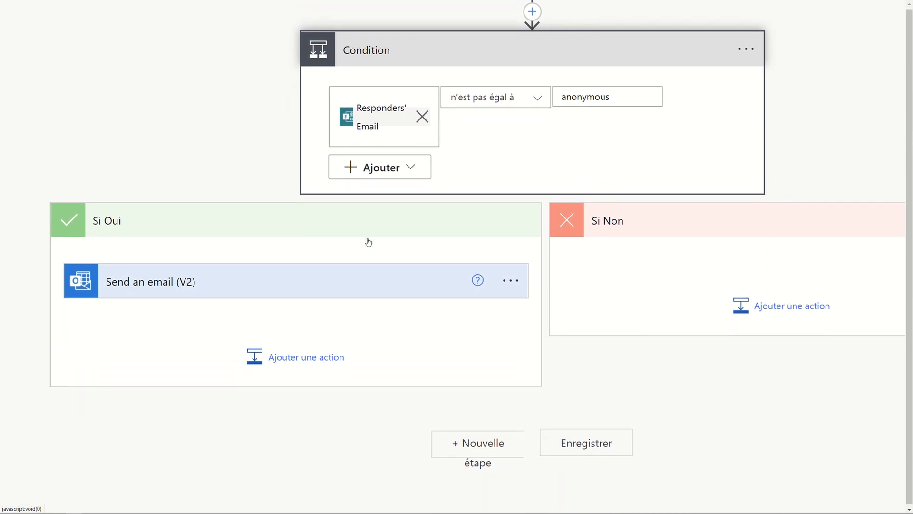
pyautogui.scroll(-1, 362, 333)
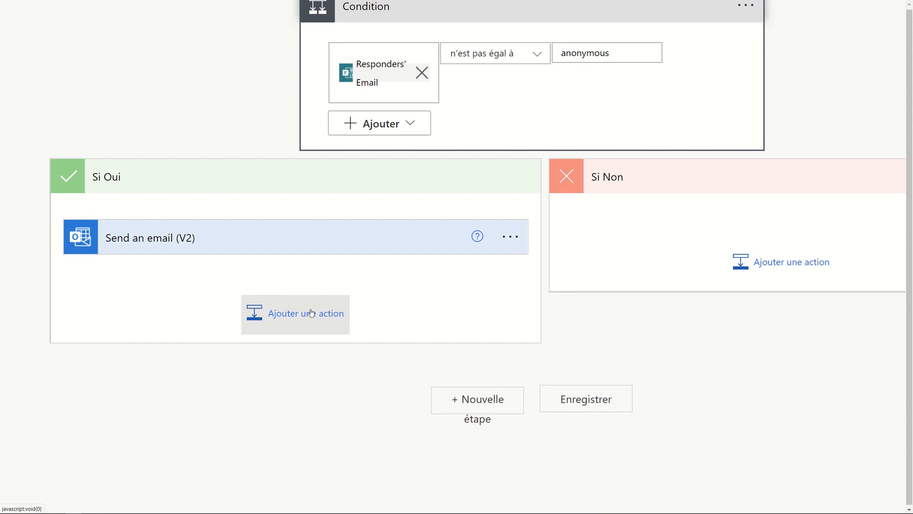
pyautogui.click(312, 313)
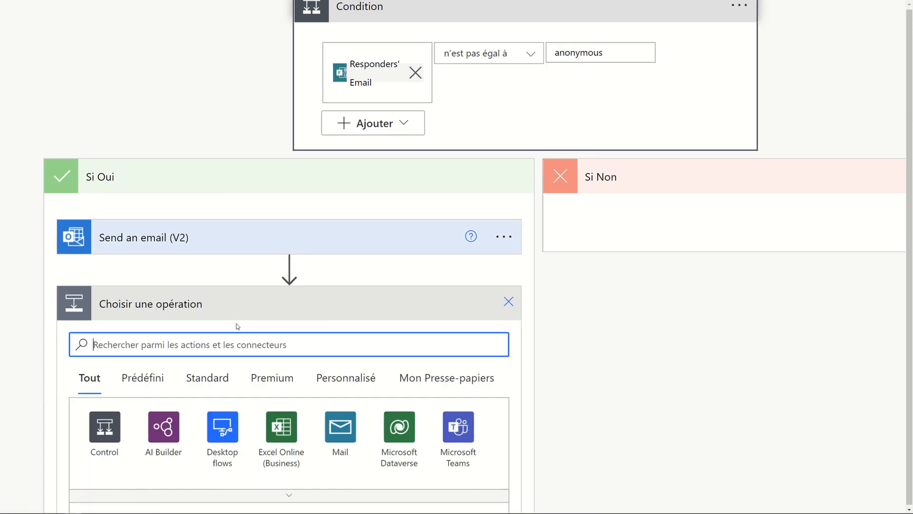
pyautogui.click(281, 427)
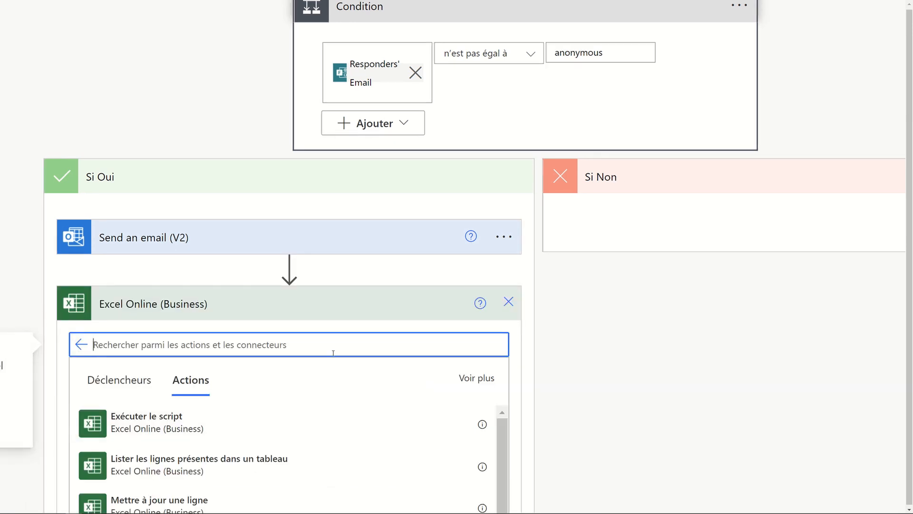
pyautogui.scroll(-3, 333, 356)
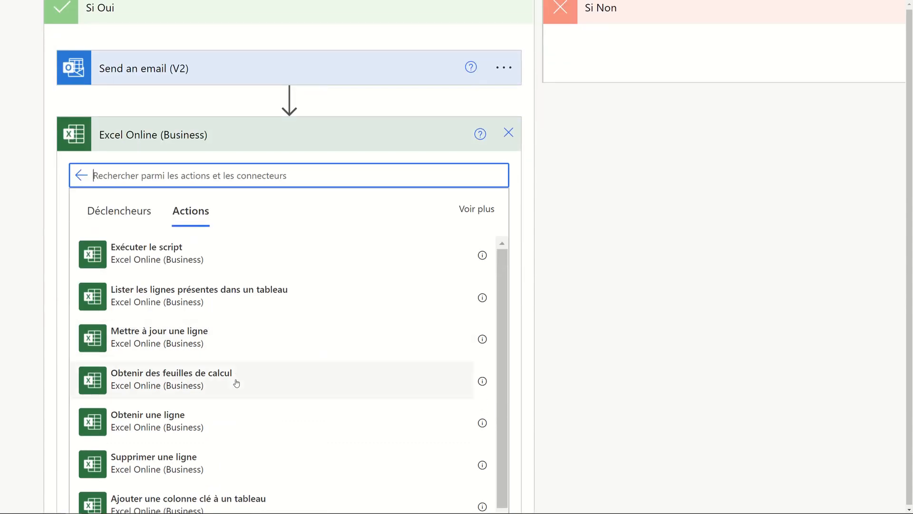
pyautogui.click(198, 421)
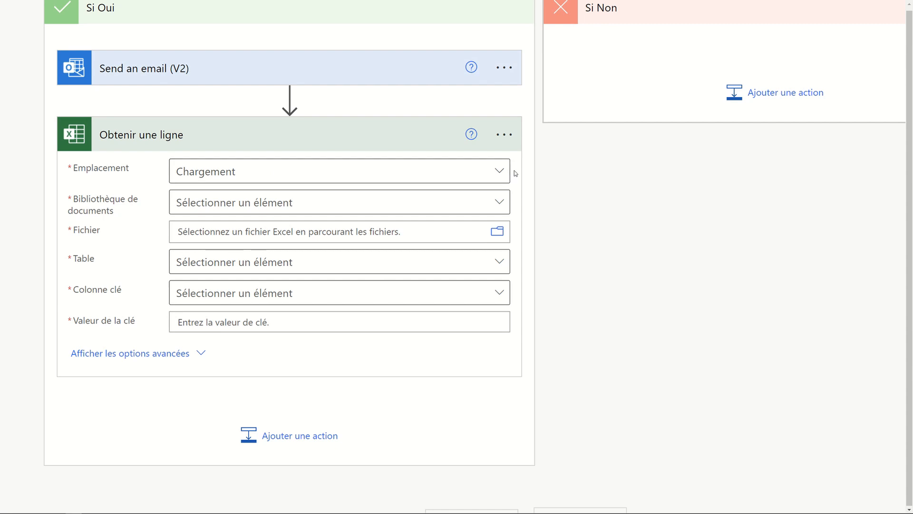
# Collapse the Obtenir une ligne action and move Send an email (V2) below it in the Si Oui branch
pyautogui.scroll(1, 515, 173)
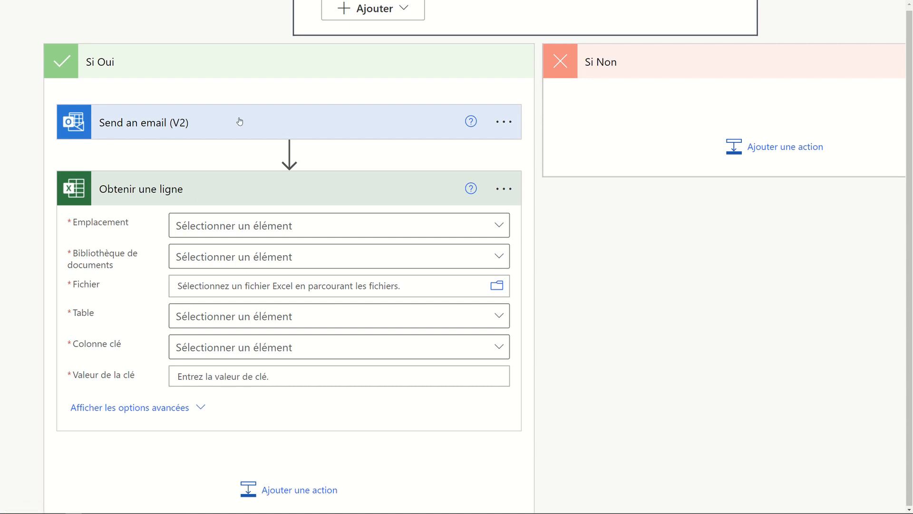
pyautogui.click(236, 189)
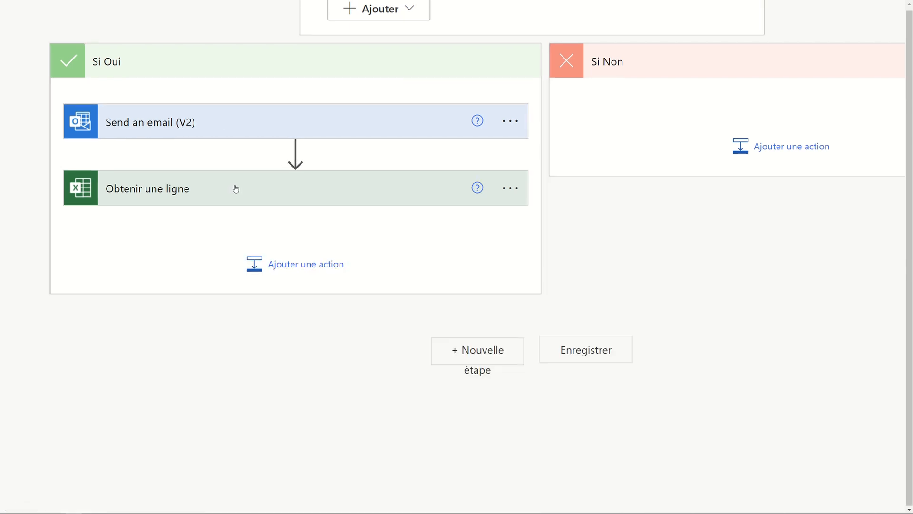
pyautogui.moveTo(246, 119); pyautogui.dragTo(256, 227)
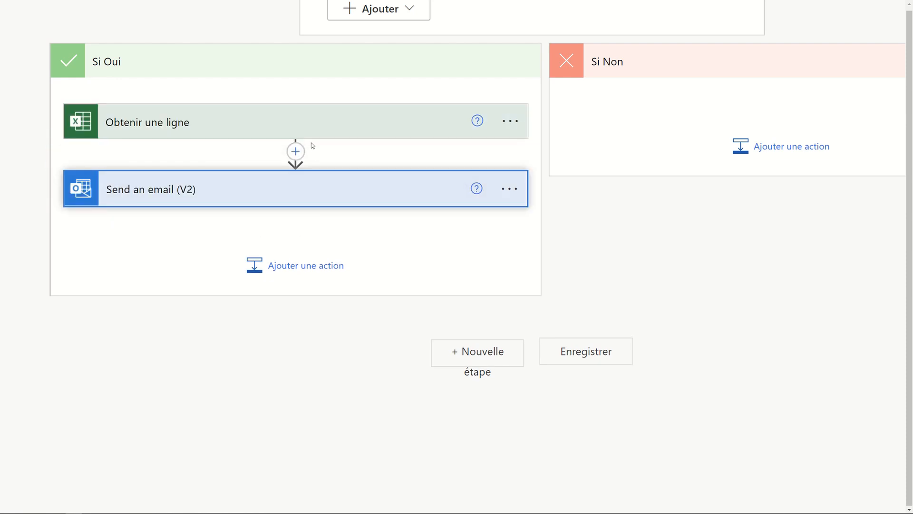
# Expand the Obtenir une ligne action and set its Emplacement to OneDrive for Business and its Bibliothèque de documents to OneDrive
pyautogui.moveTo(306, 129); pyautogui.dragTo(325, 246)
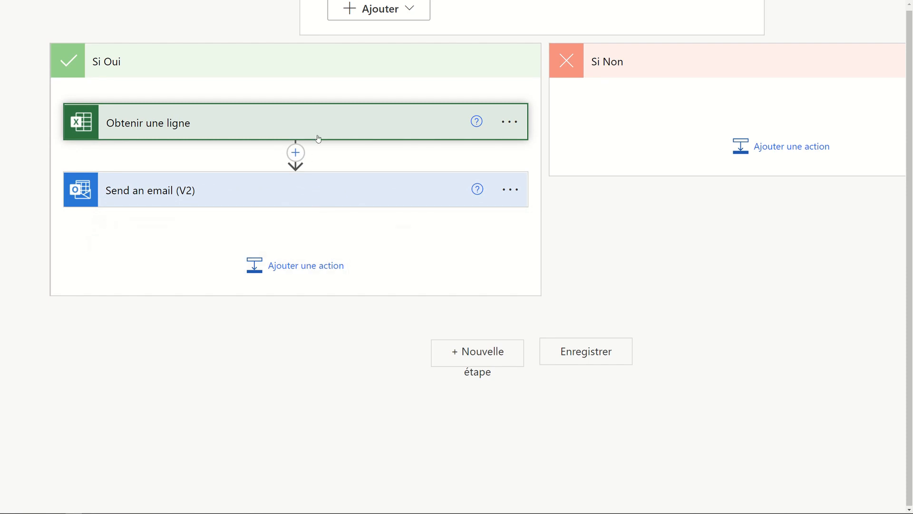
pyautogui.click(318, 139)
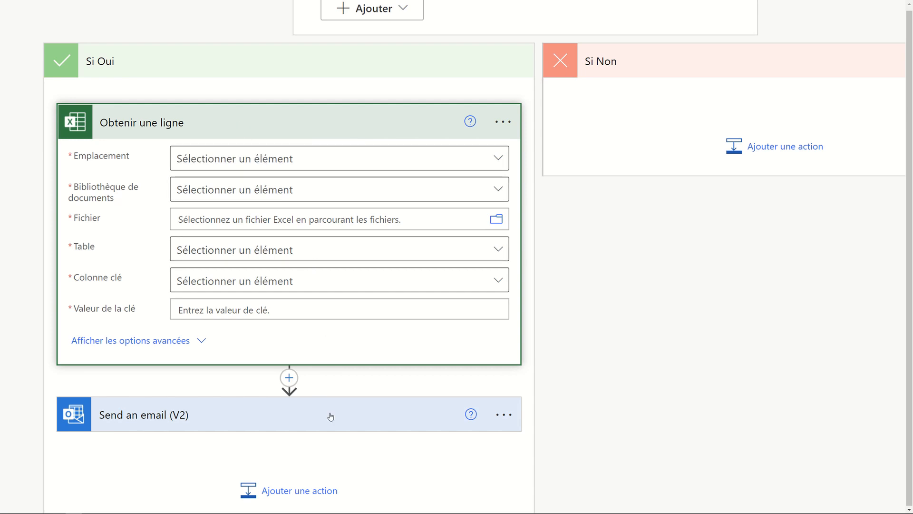
pyautogui.click(497, 160)
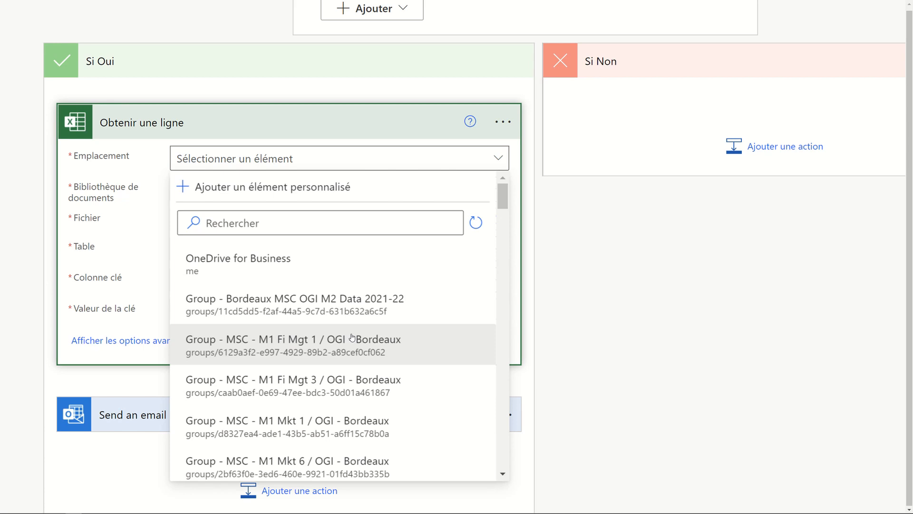
pyautogui.click(271, 264)
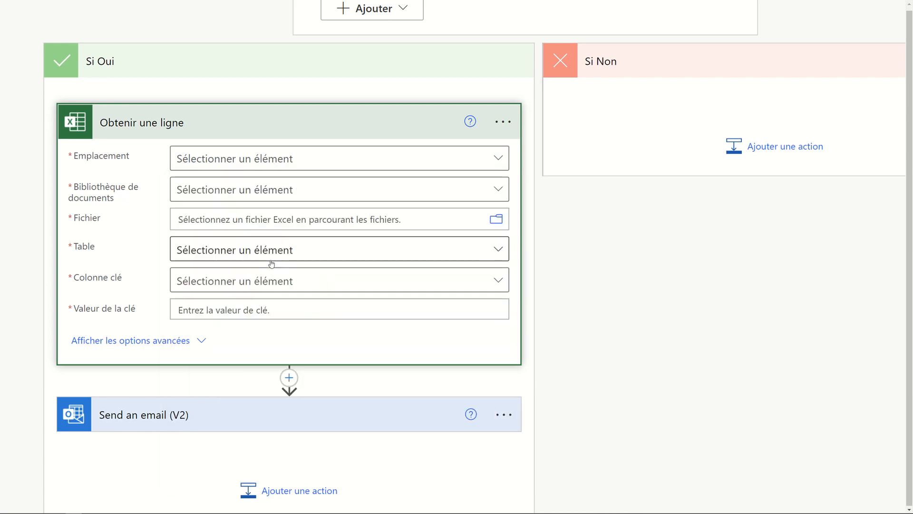
pyautogui.click(337, 185)
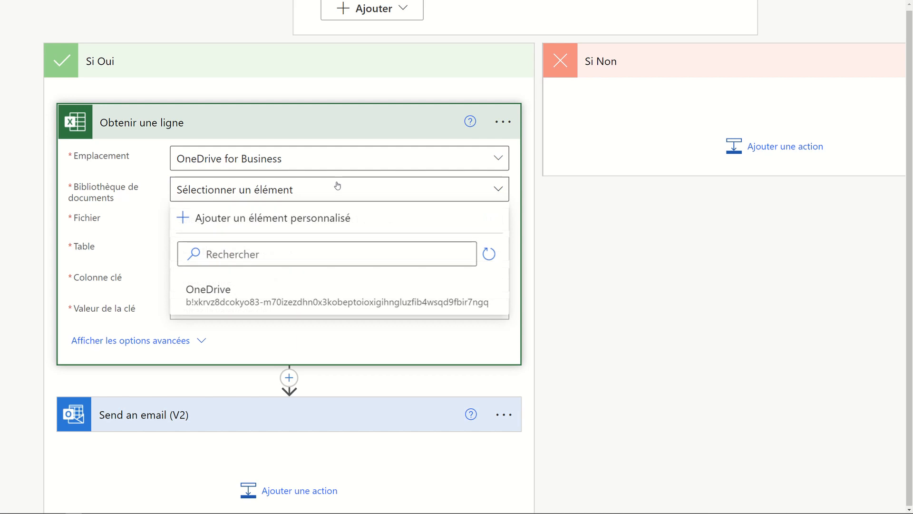
pyautogui.click(276, 300)
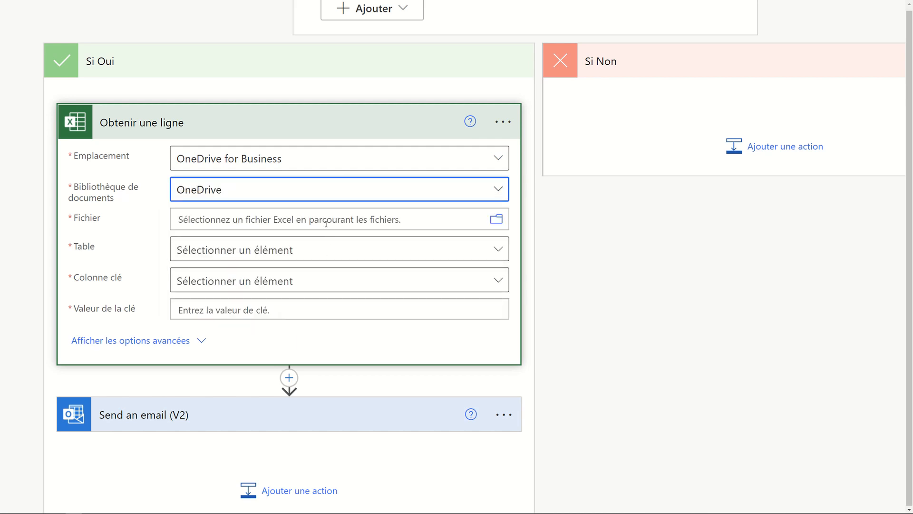
# Choose demandeContratPDF_2021RH.xlsx from the demandeContratPDF_2021RH folder as the Fichier for Obtenir une ligne
pyautogui.click(495, 219)
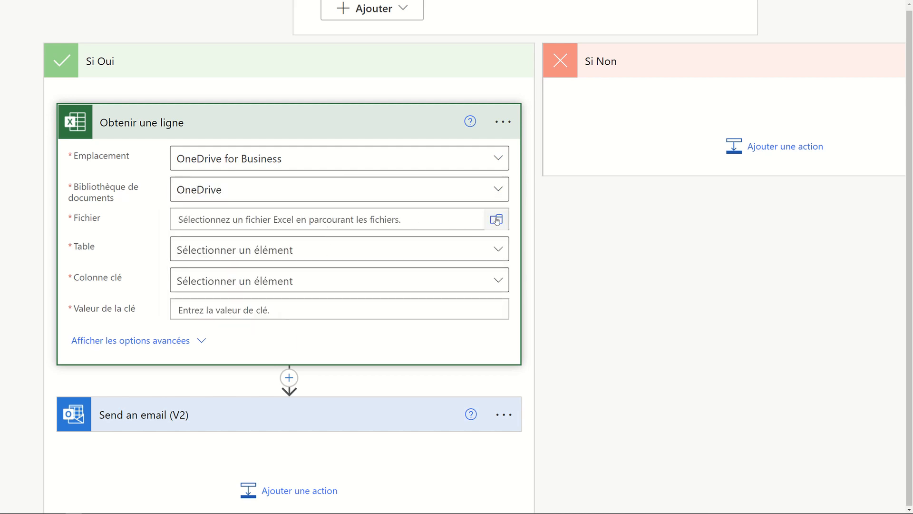
pyautogui.hscroll(7, 723, 226)
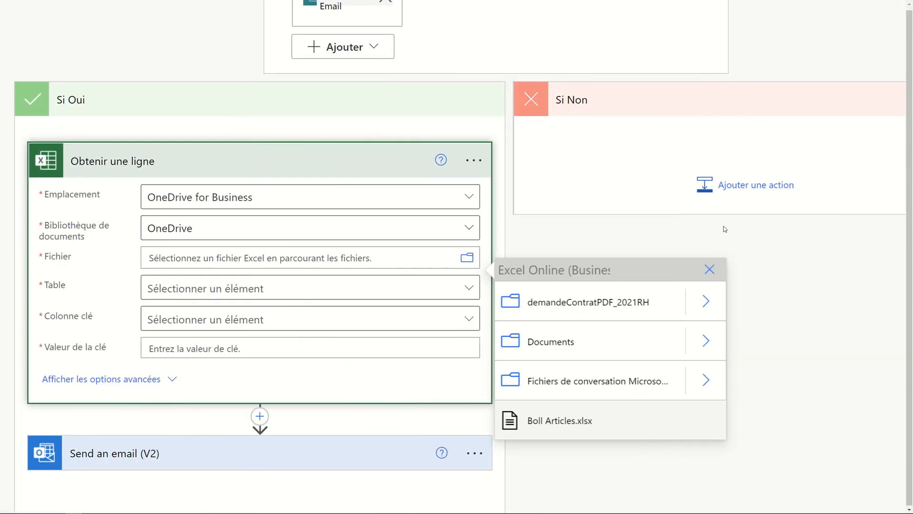
pyautogui.click(703, 300)
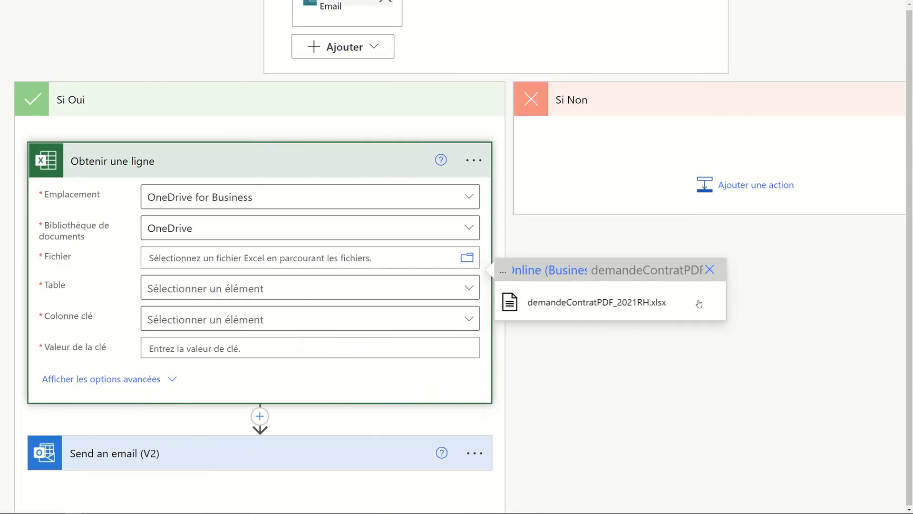
pyautogui.click(646, 304)
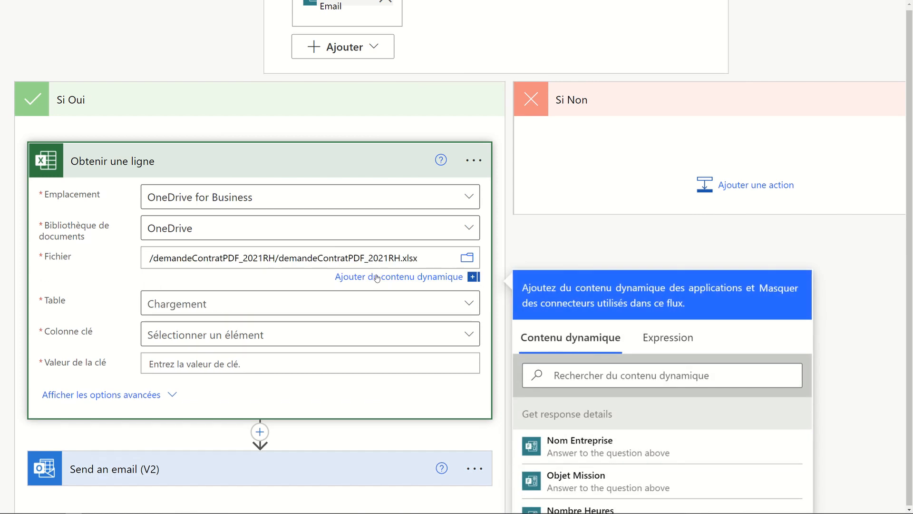
# Set the Obtenir une ligne action's Table to Tableau3 and its Colonne clé to Email
pyautogui.click(278, 306)
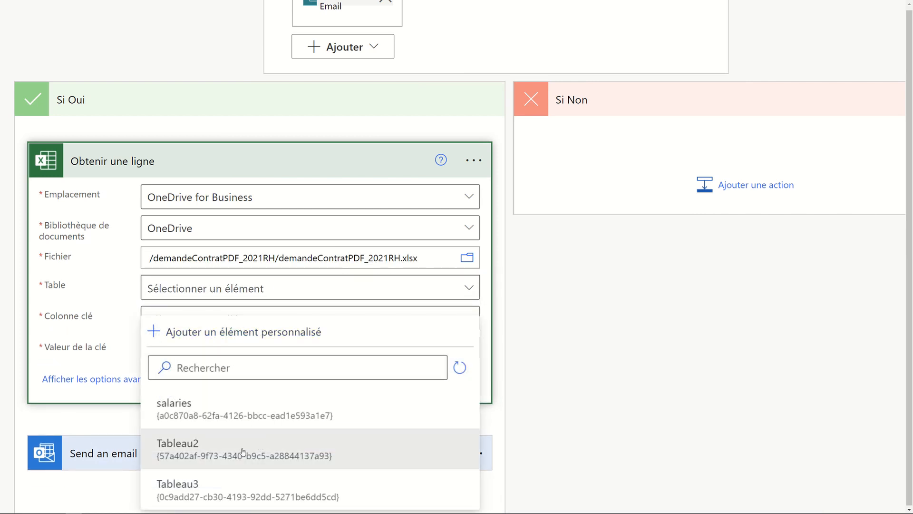
pyautogui.click(241, 488)
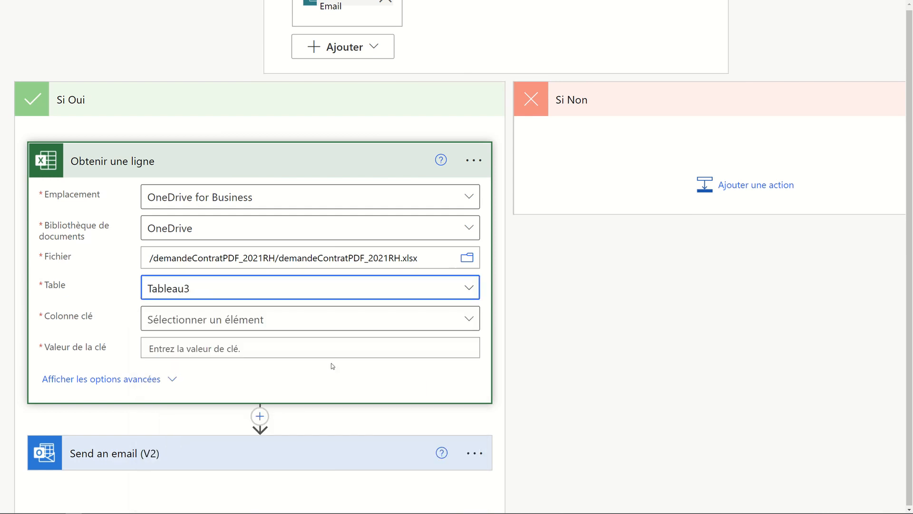
pyautogui.scroll(-1, 254, 317)
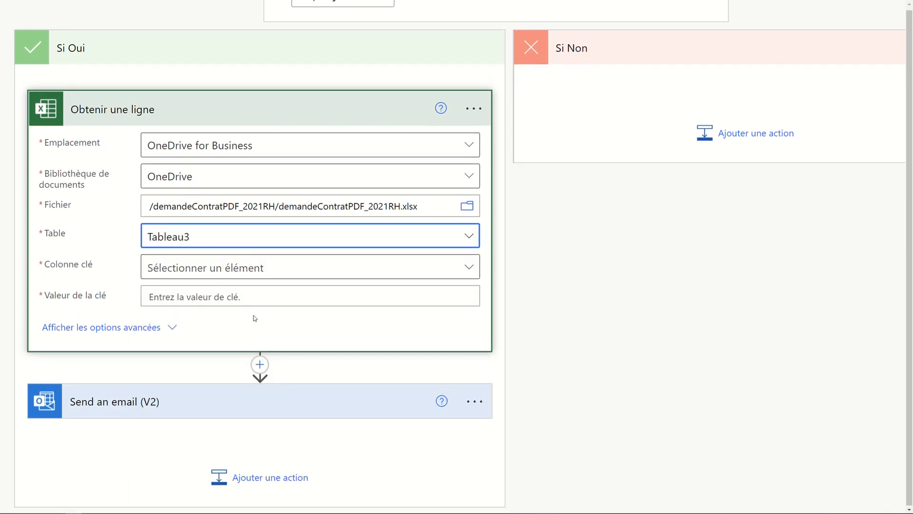
pyautogui.click(272, 265)
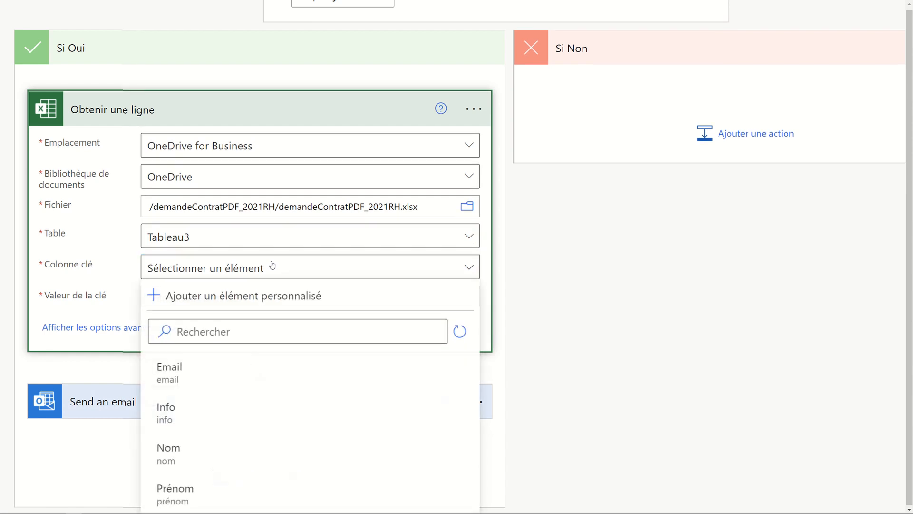
pyautogui.click(225, 389)
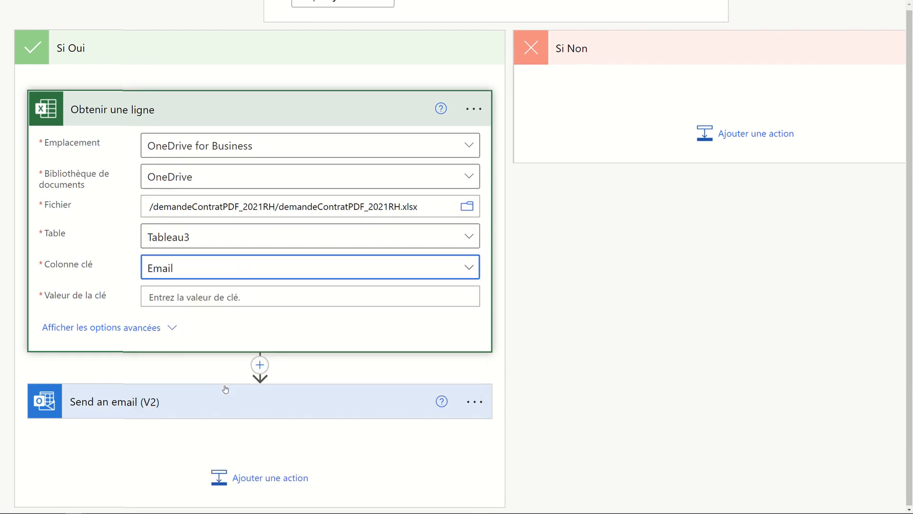
# Set Valeur de la clé in Obtenir une ligne to the dynamic value Responders' Email from Get response details
pyautogui.click(251, 300)
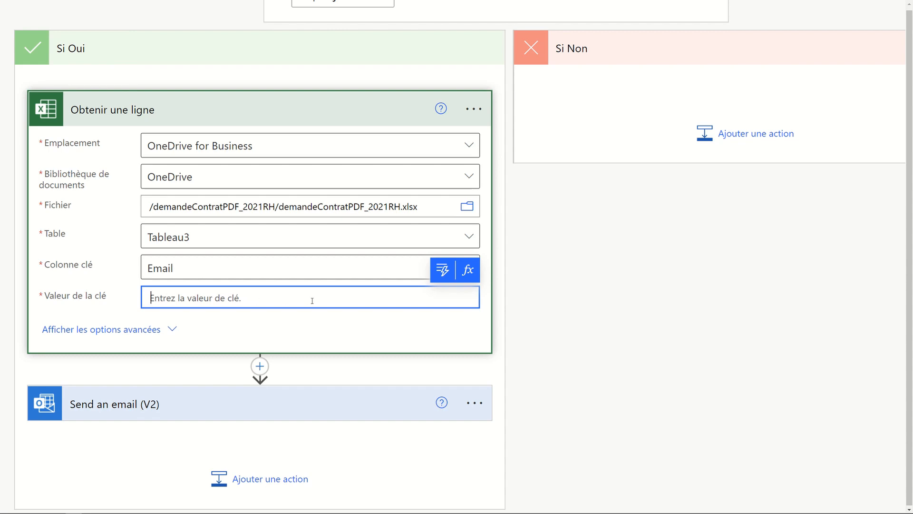
pyautogui.click(442, 270)
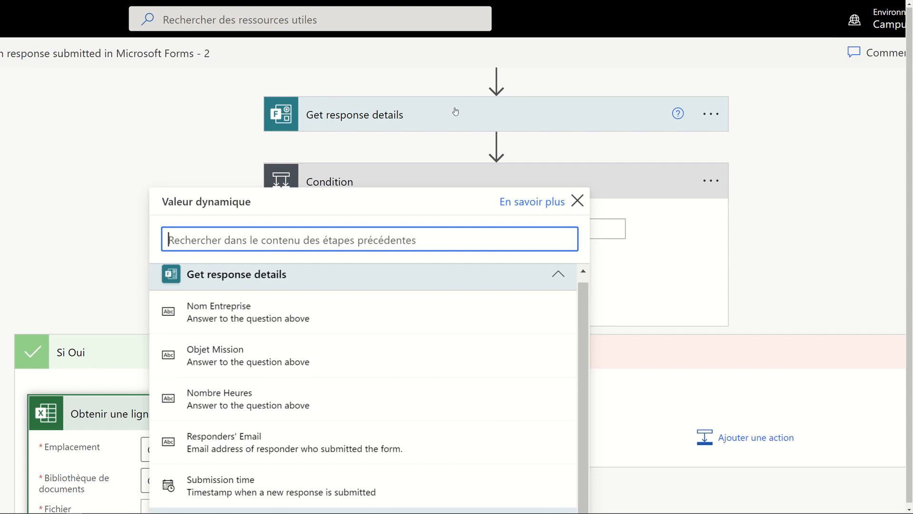
pyautogui.click(744, 330)
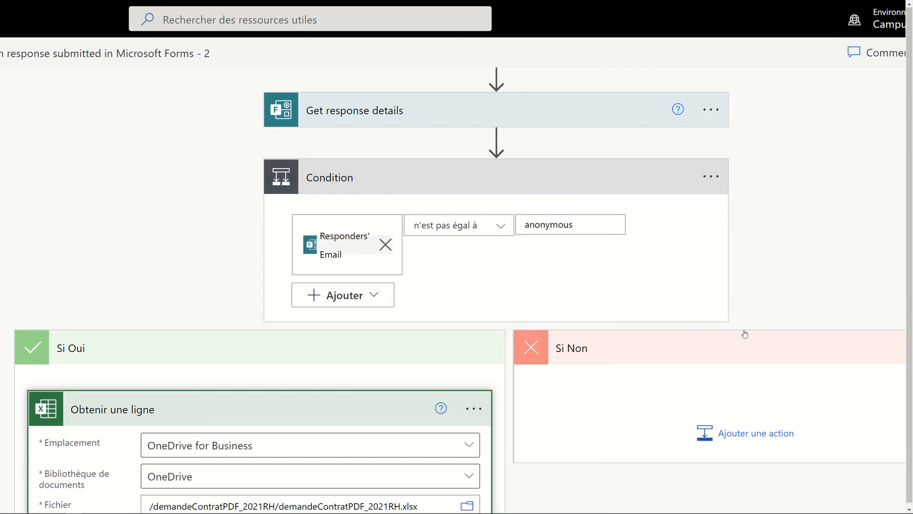
pyautogui.scroll(-2, 504, 415)
pyautogui.scroll(-3, 504, 415)
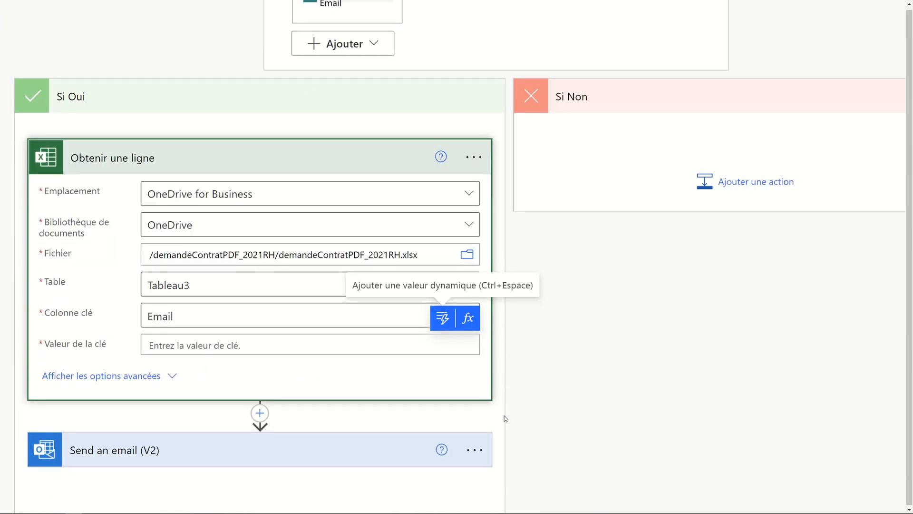
pyautogui.click(440, 318)
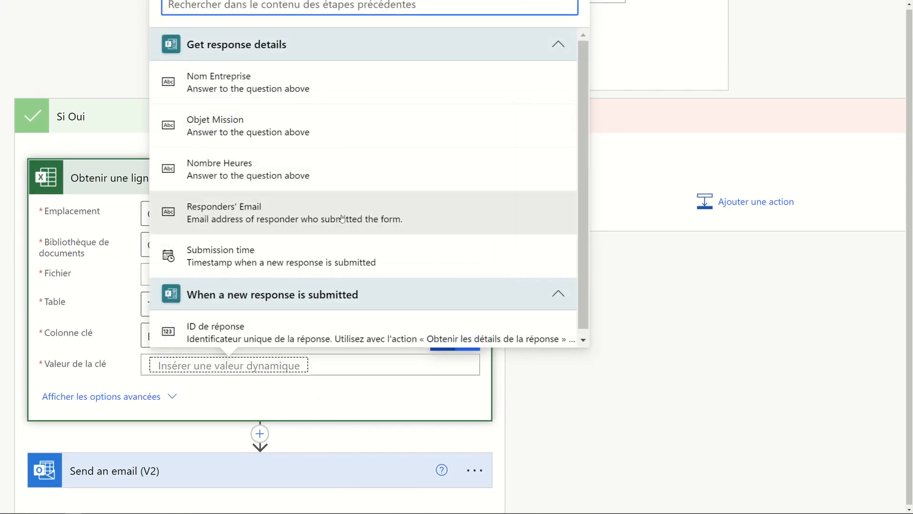
pyautogui.click(216, 217)
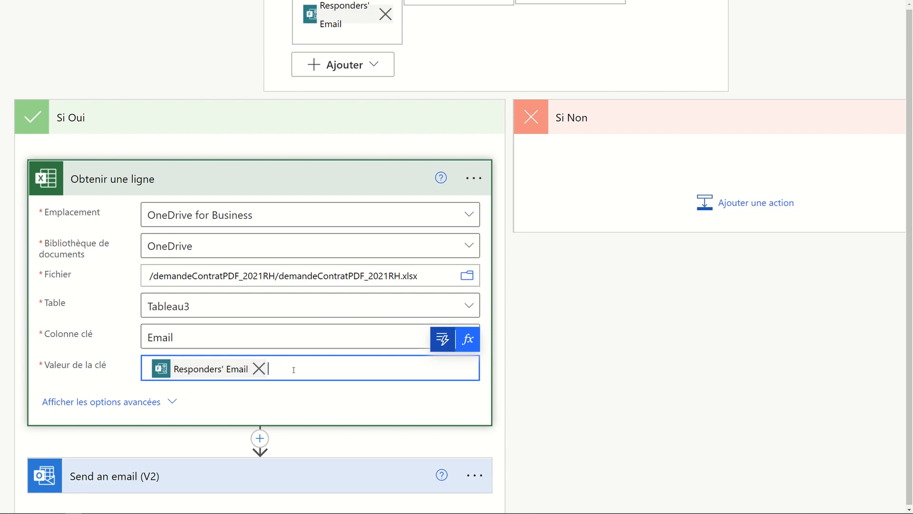
pyautogui.click(559, 371)
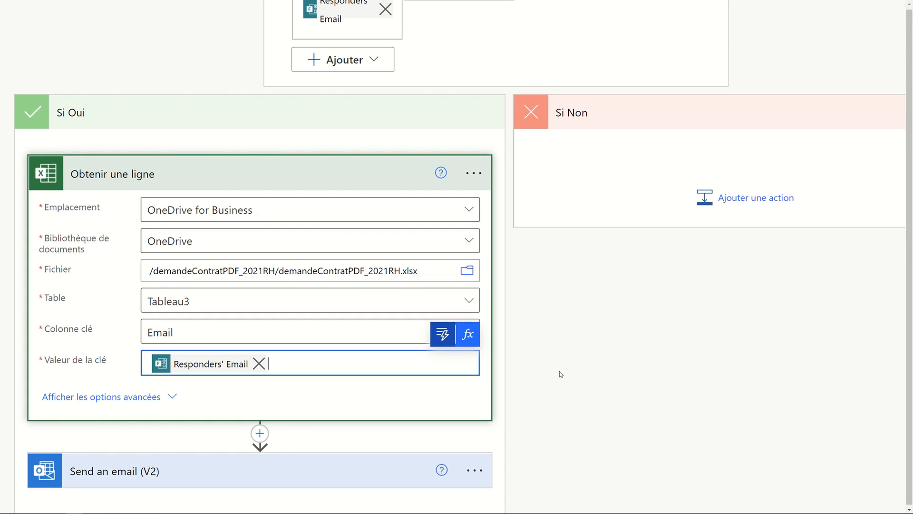
# Expand the Send an email (V2) action and delete the existing text of its Corps
pyautogui.scroll(-3, 521, 400)
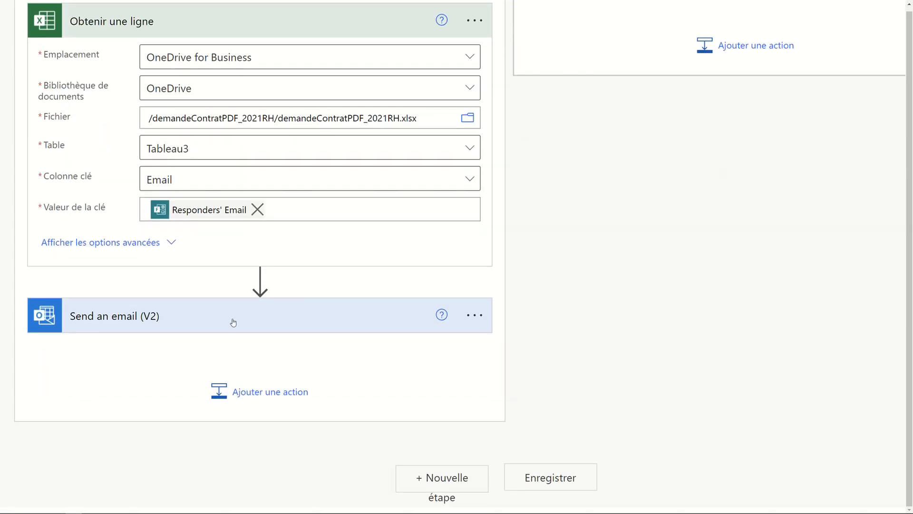
pyautogui.click(233, 323)
pyautogui.scroll(-1, 336, 323)
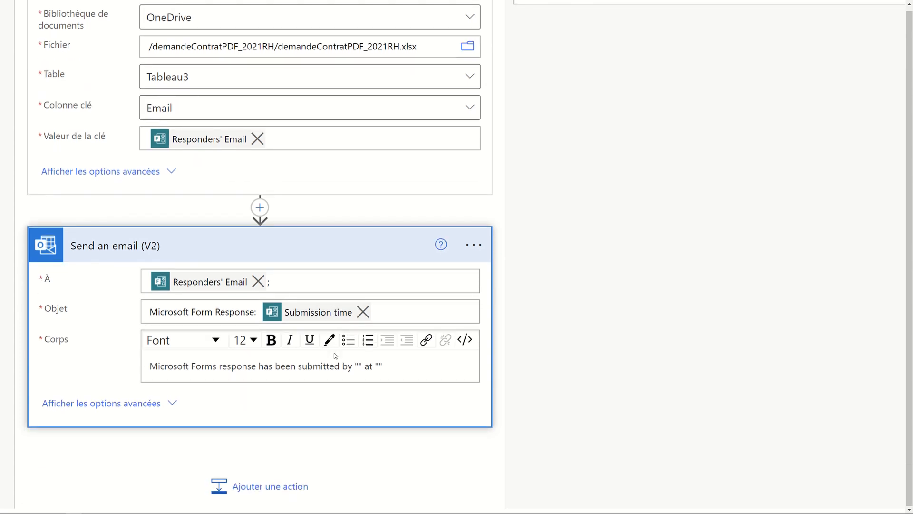
pyautogui.moveTo(401, 365); pyautogui.dragTo(137, 363)
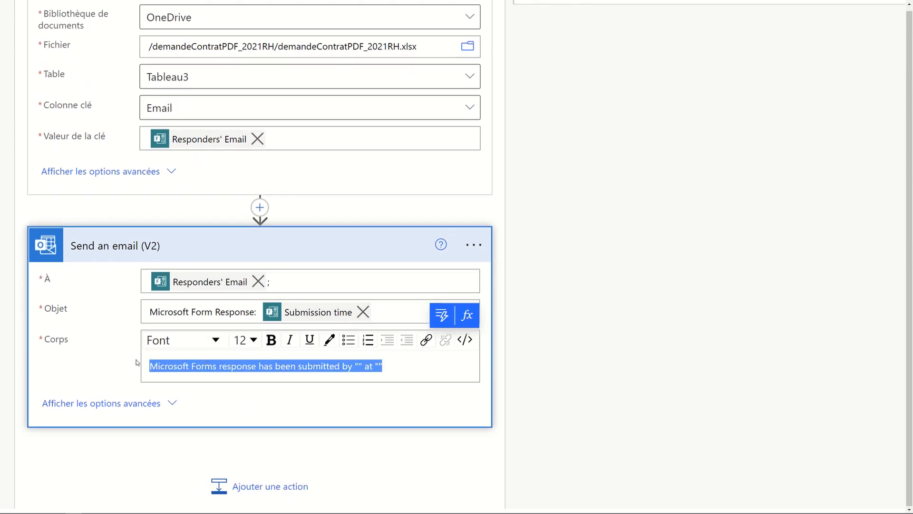
pyautogui.press('BackSpace')
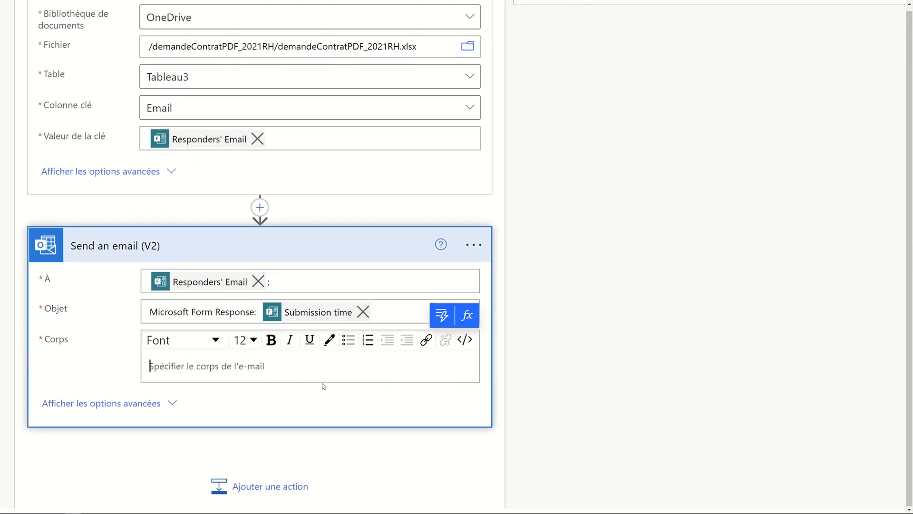
# Insert the dynamic values Prénom and Nom from Obtenir une ligne into the email's Corps
pyautogui.click(438, 322)
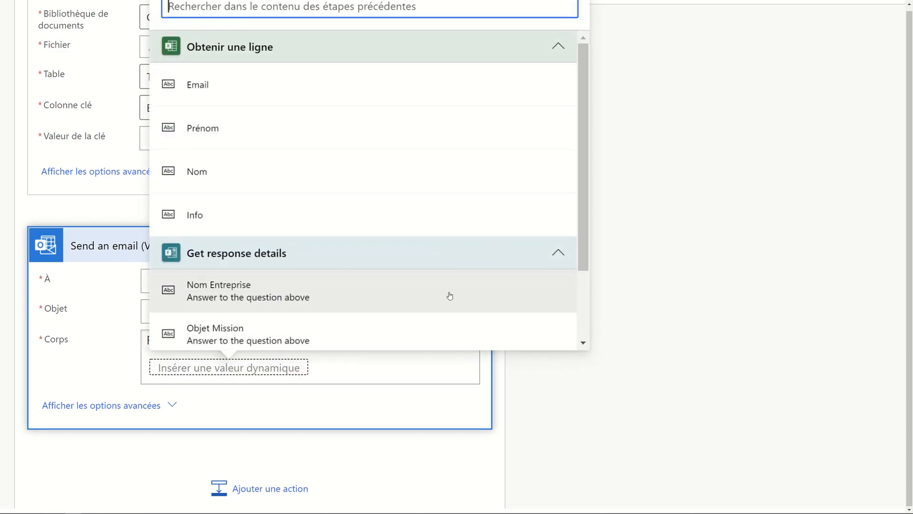
pyautogui.scroll(-1, 449, 296)
pyautogui.scroll(1, 450, 295)
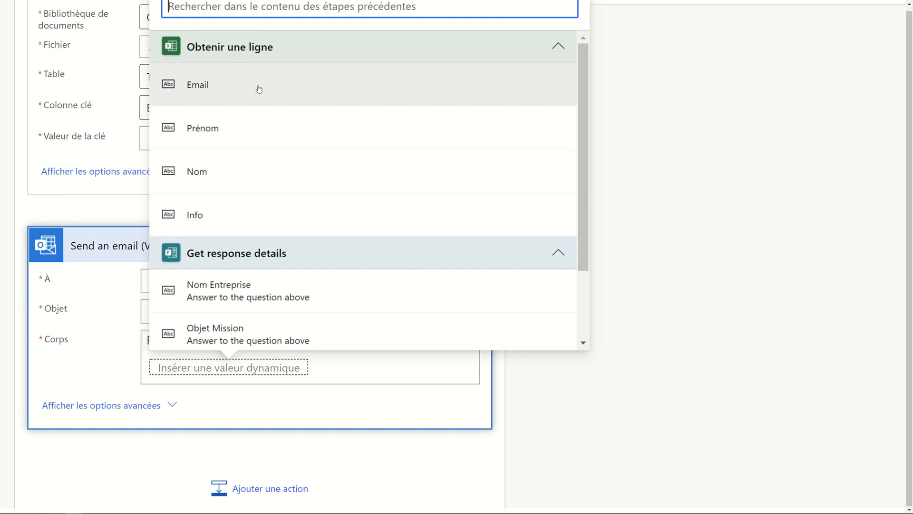
pyautogui.click(229, 126)
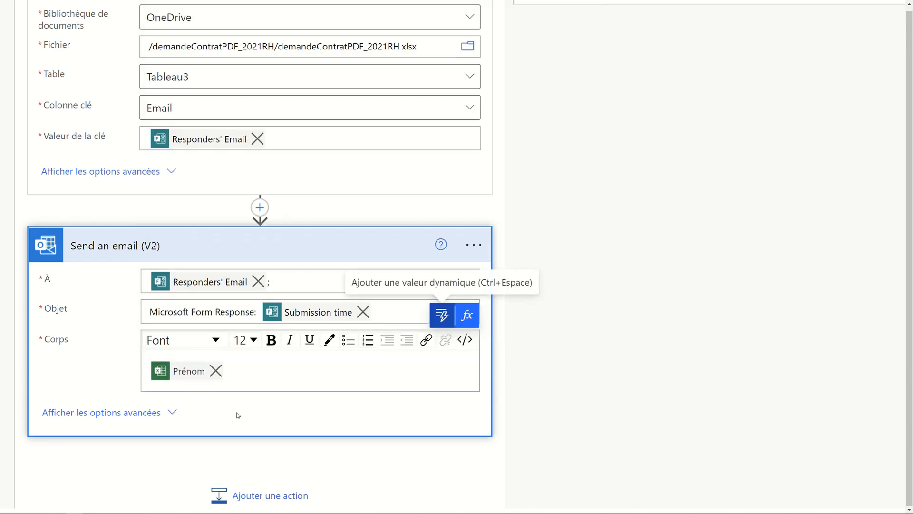
pyautogui.click(243, 378)
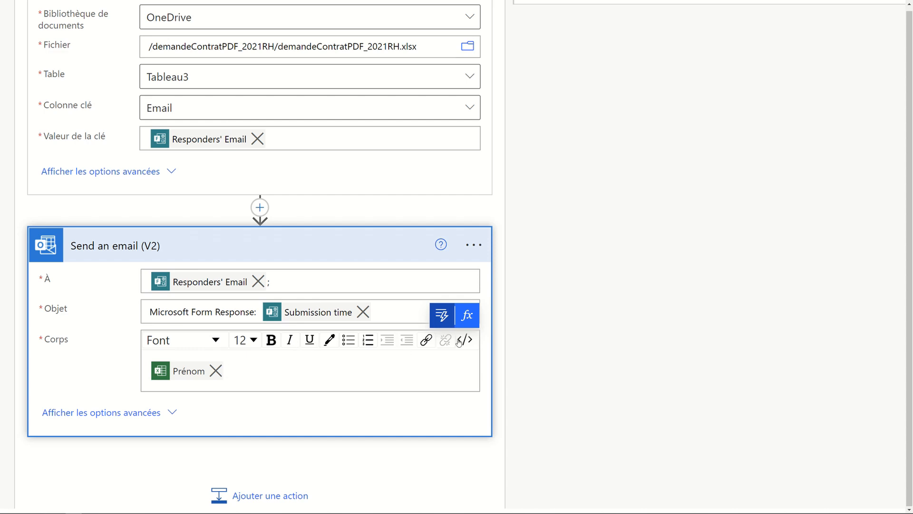
pyautogui.click(441, 315)
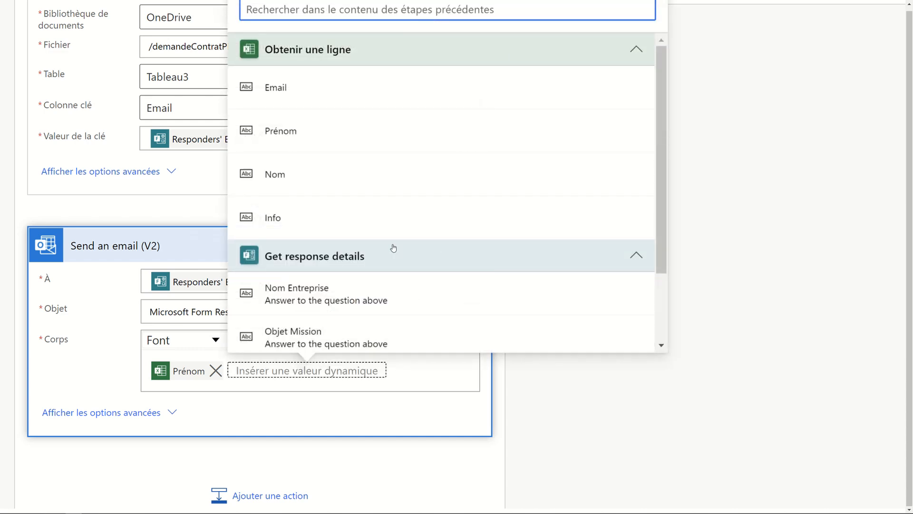
pyautogui.click(347, 183)
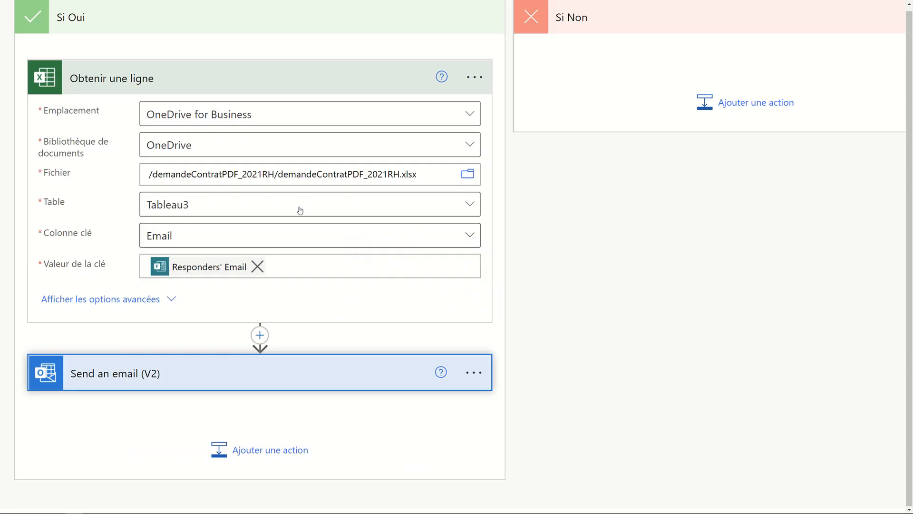
# Collapse the Send an email (V2) and Obtenir une ligne actions in the Si Oui branch
pyautogui.click(233, 86)
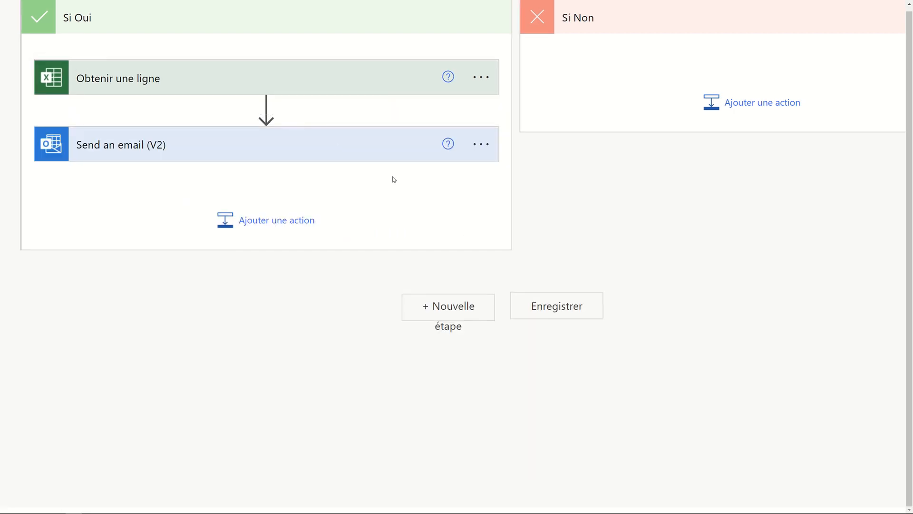
pyautogui.scroll(3, 393, 178)
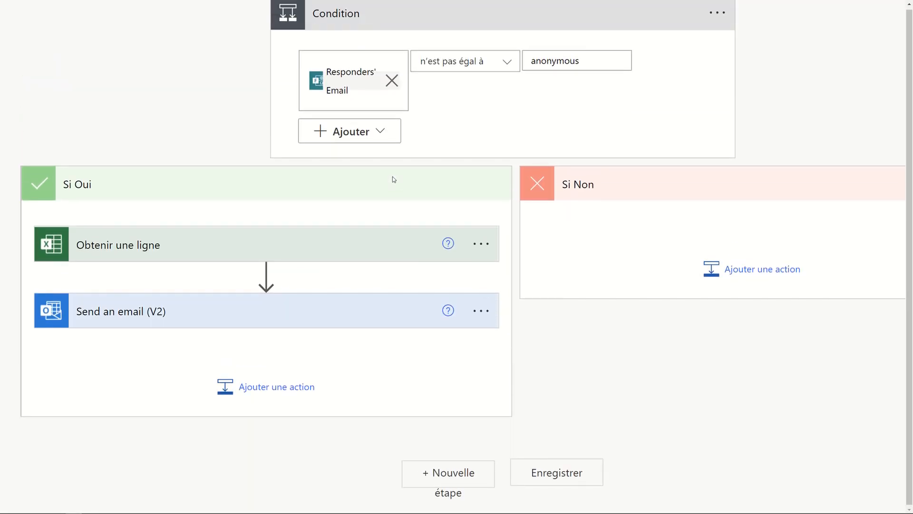
pyautogui.scroll(-1, 393, 178)
pyautogui.moveTo(277, 239)
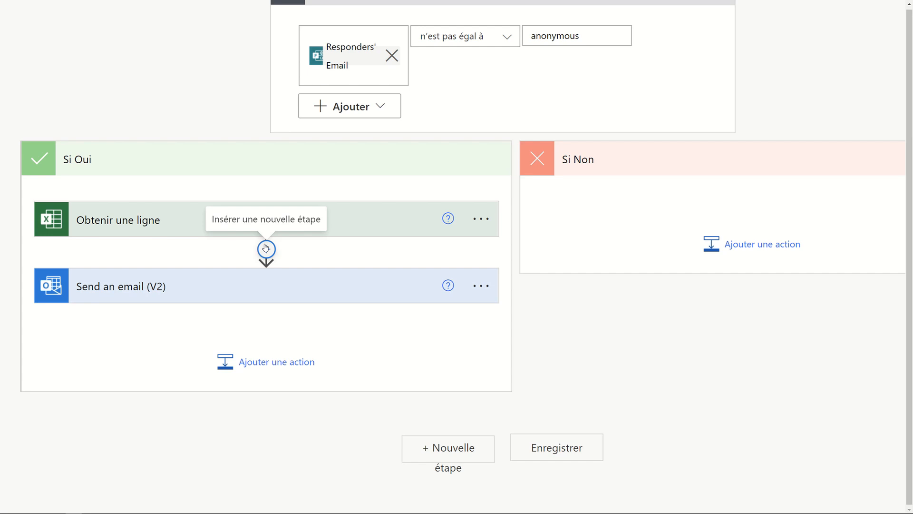
# Insert a new action between Obtenir une ligne and Send an email (V2) in the Si Oui branch
pyautogui.click(266, 248)
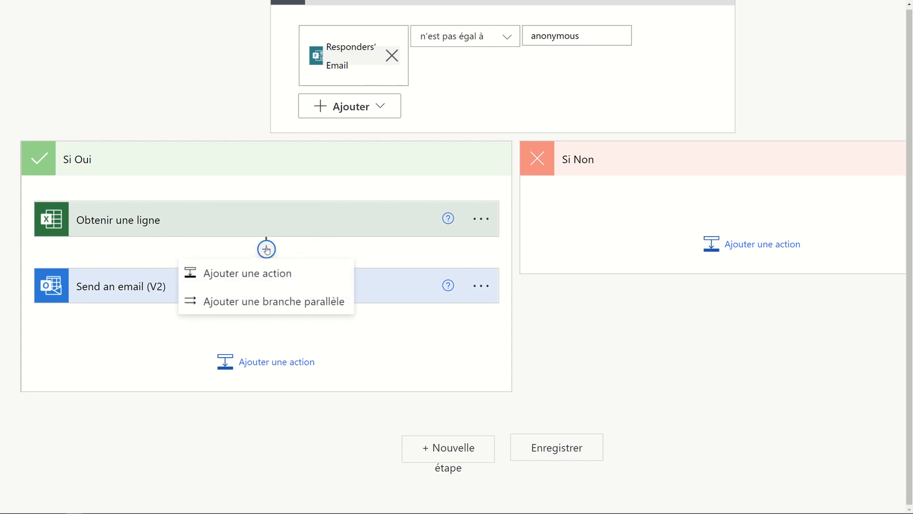
pyautogui.click(267, 275)
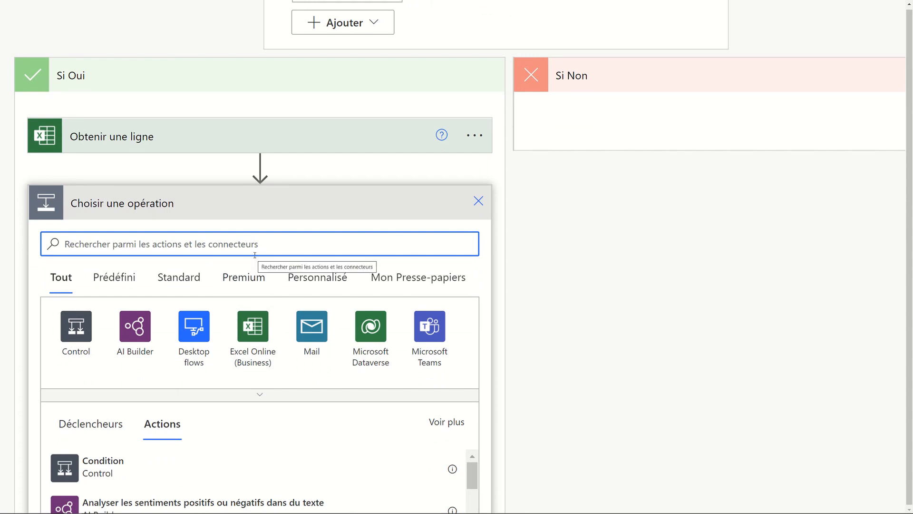
# Try to find a Word connector for the new action by searching for "word" and "mswo"
pyautogui.write('word')
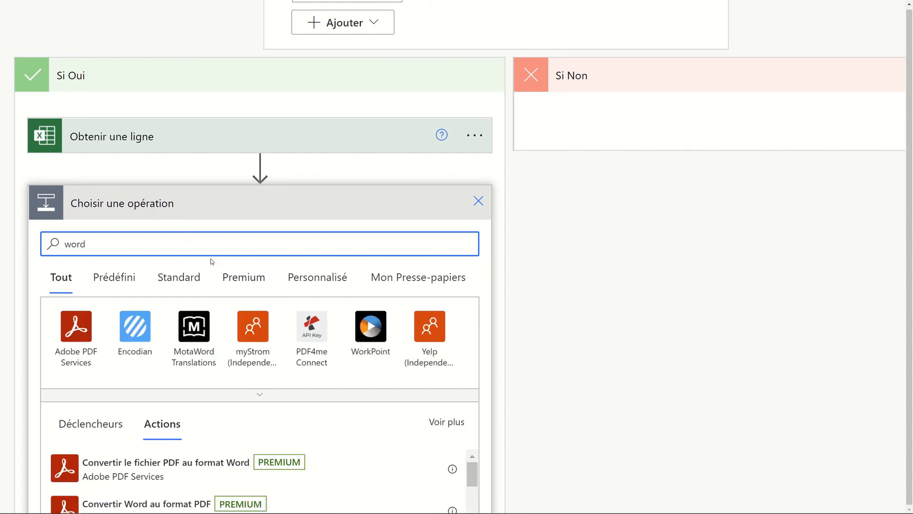
pyautogui.hotkey('ctrl', 'a')
pyautogui.write('ms')
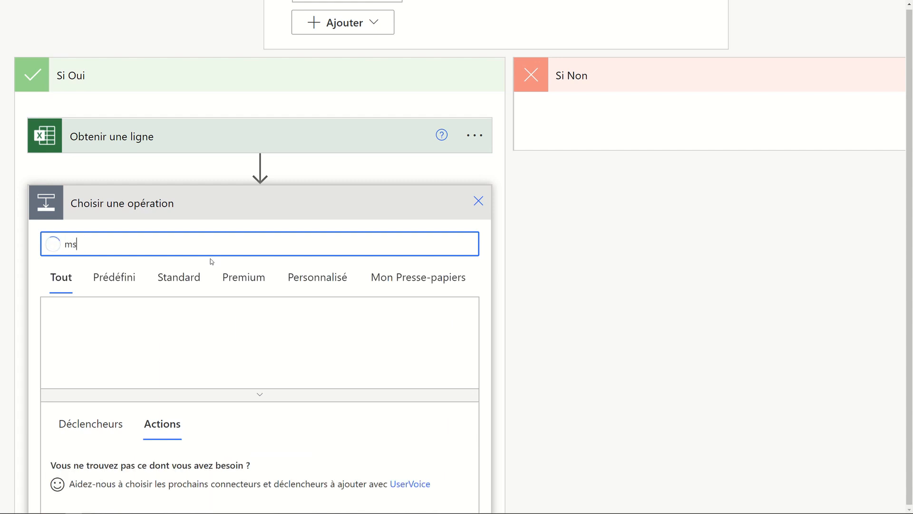
pyautogui.write('wo')
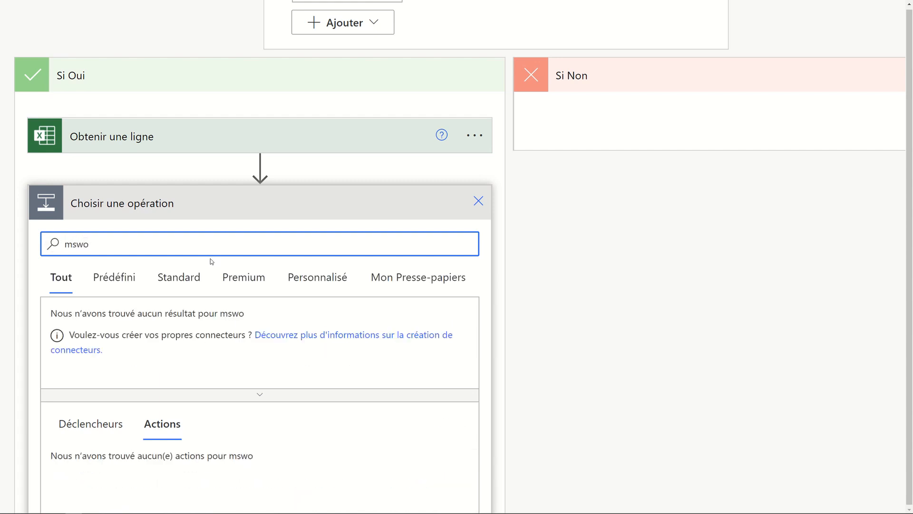
# Search the operations for "onedrive" and add the Word Online (Business) action Remplir un modèle Microsoft Word
pyautogui.hotkey('ctrl', 'a')
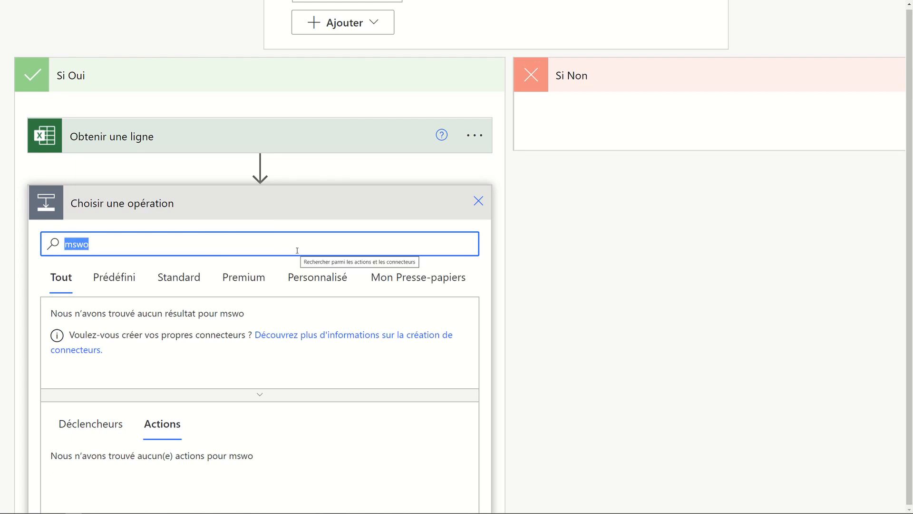
pyautogui.press('BackSpace')
pyautogui.write('onedr')
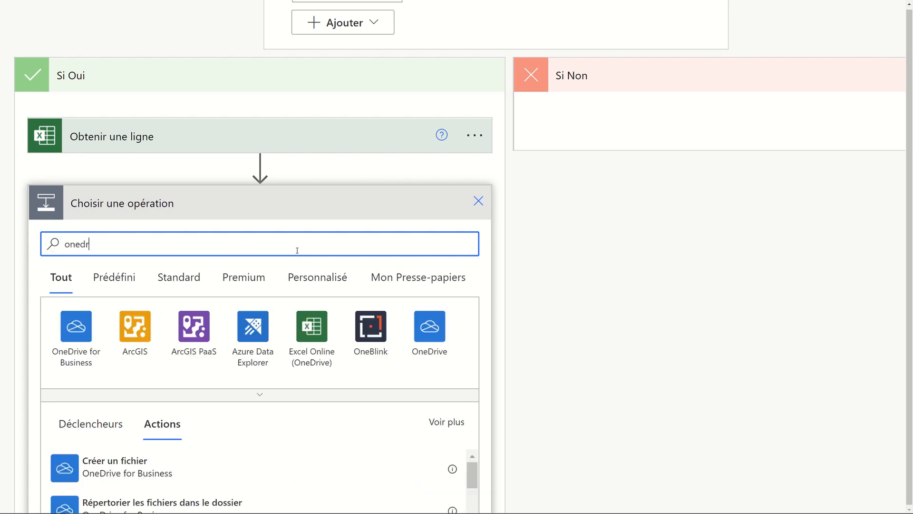
pyautogui.write('ive')
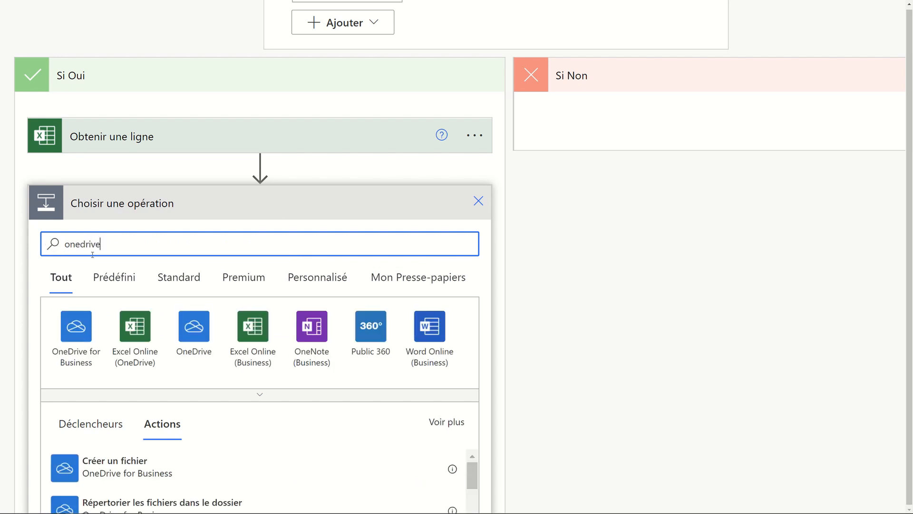
pyautogui.click(433, 334)
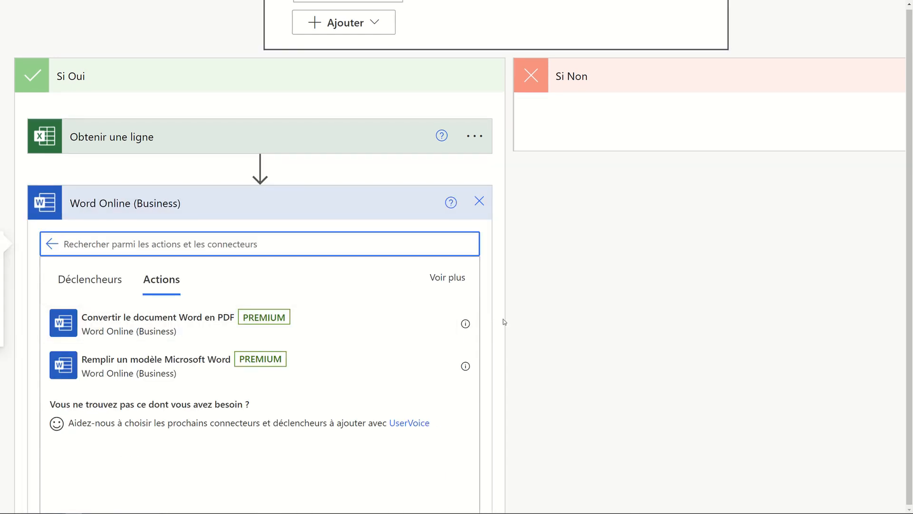
pyautogui.scroll(-1, 504, 322)
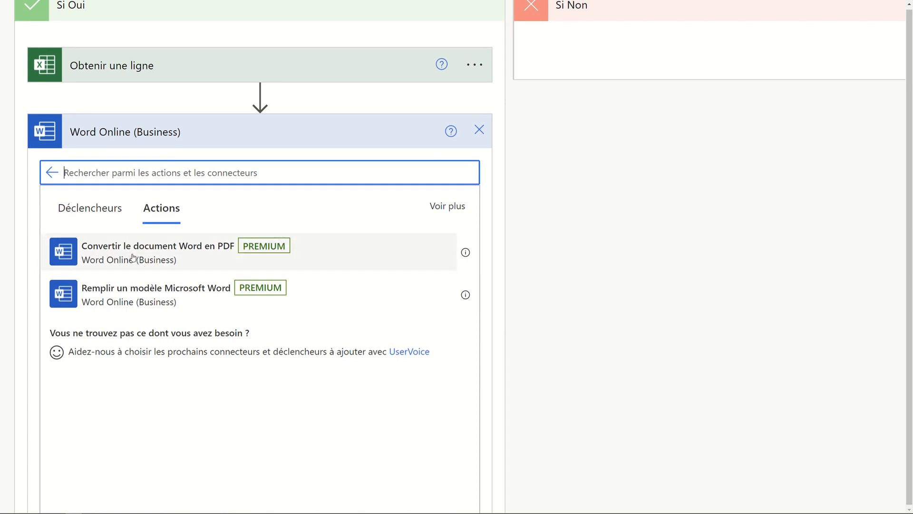
pyautogui.click(163, 298)
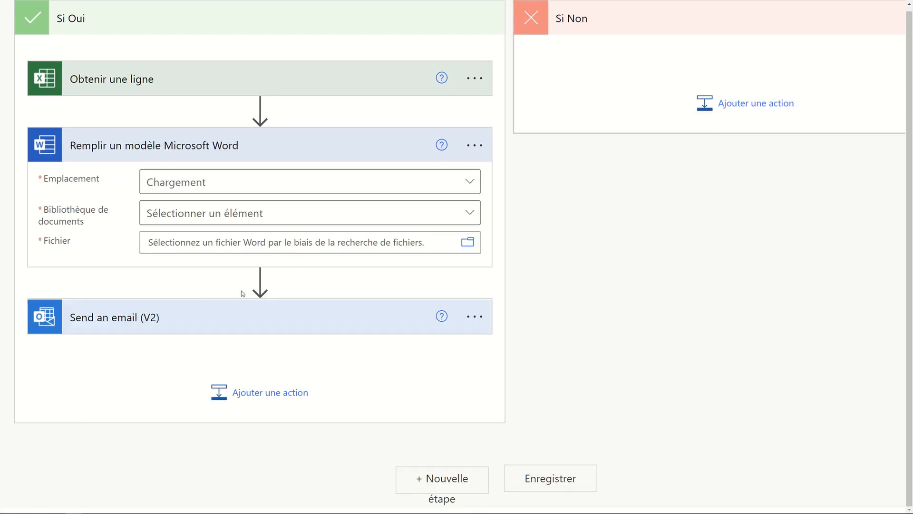
# Set Emplacement to OneDrive for Business and Bibliothèque de documents to OneDrive in Remplir un modèle Microsoft Word
pyautogui.click(474, 184)
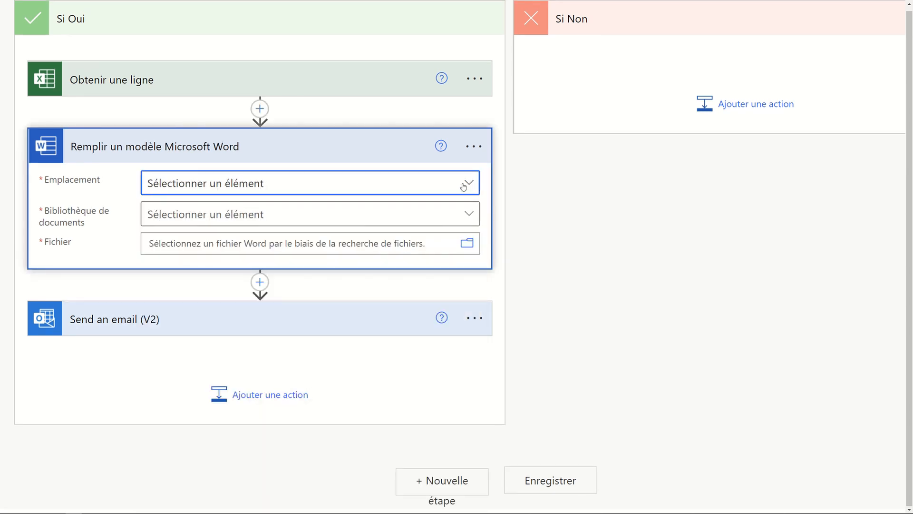
pyautogui.click(463, 185)
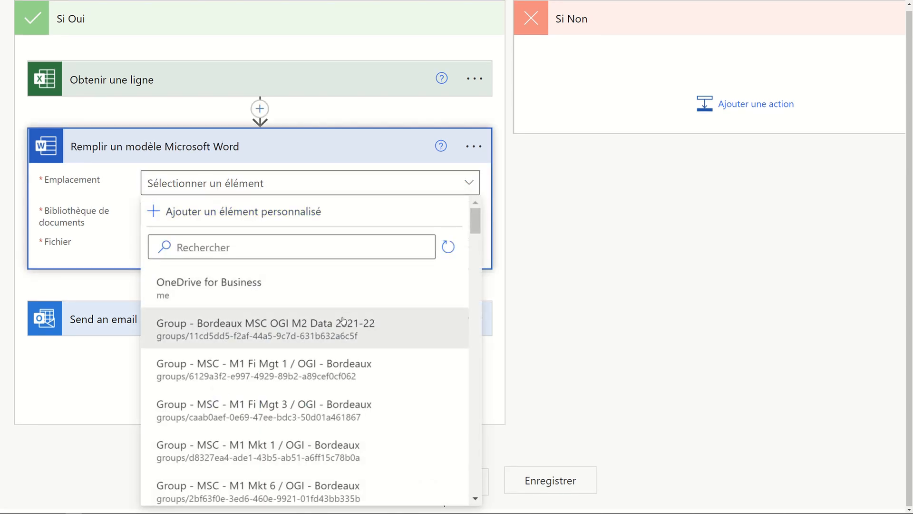
pyautogui.click(317, 284)
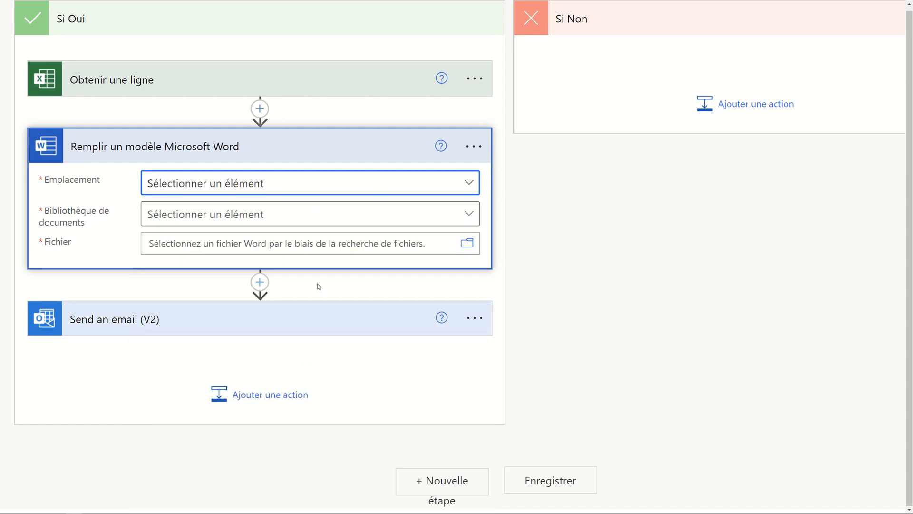
pyautogui.click(290, 219)
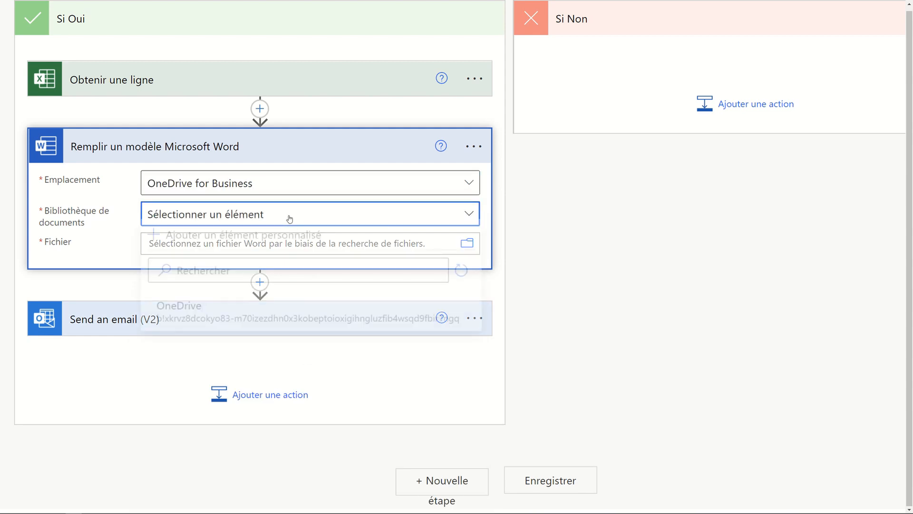
pyautogui.click(234, 325)
# Choose AttestationRHv2.docx from the demandeContratPDF_2021RH folder as the Fichier of the Word template action
pyautogui.click(467, 248)
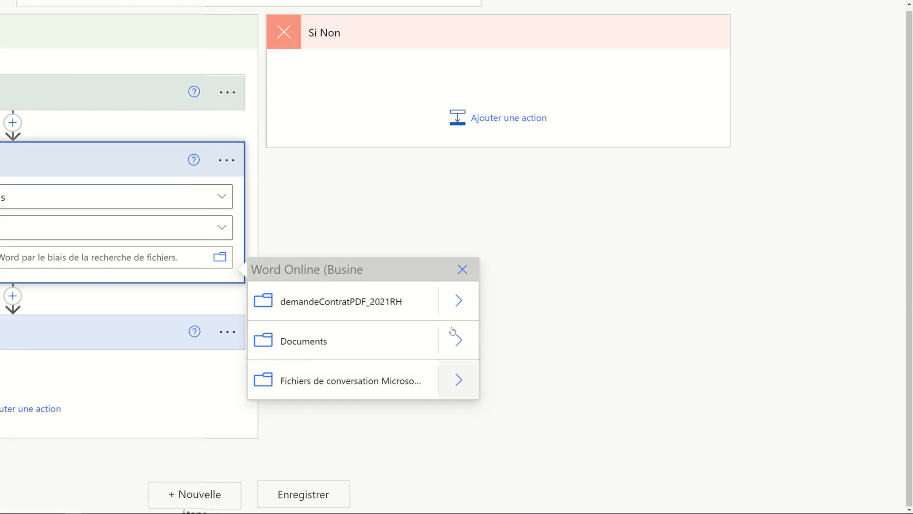
pyautogui.click(459, 300)
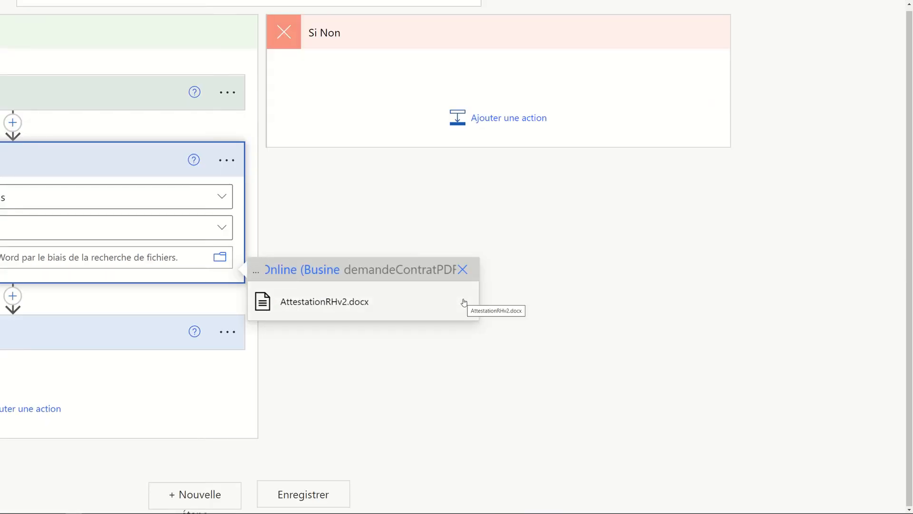
pyautogui.click(389, 301)
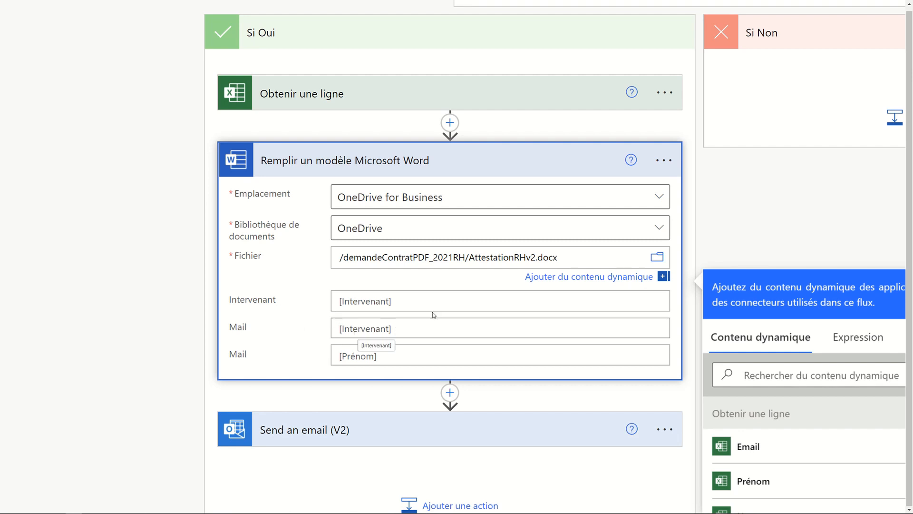
# Set the template's Intervenant field to the dynamic value Nom from Obtenir une ligne
pyautogui.scroll(-1, 409, 304)
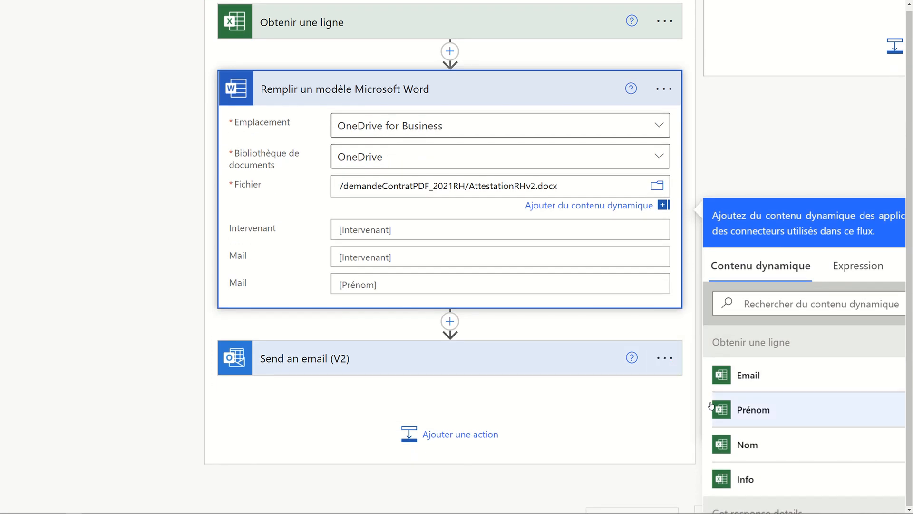
pyautogui.click(470, 229)
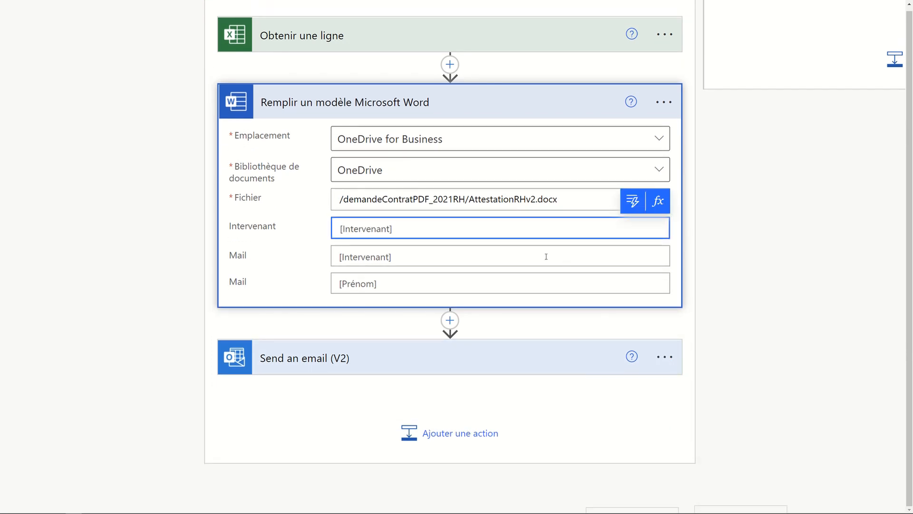
pyautogui.click(633, 201)
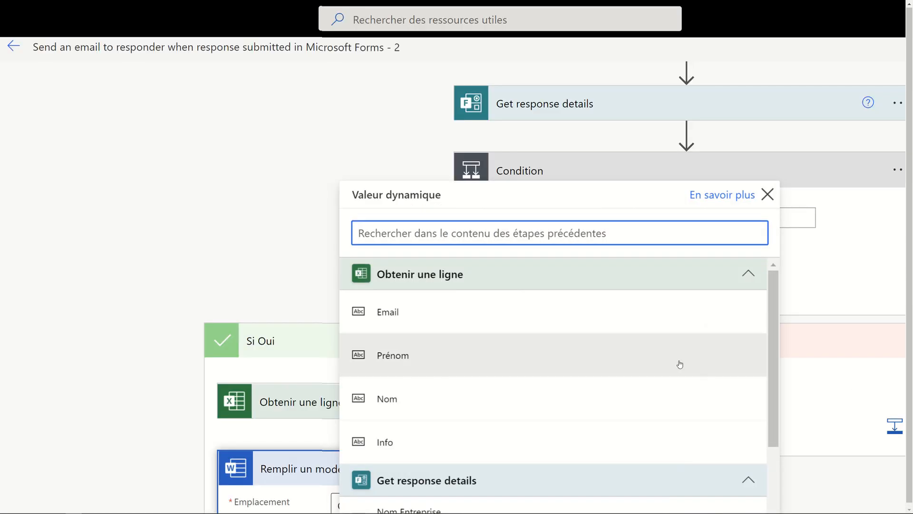
pyautogui.scroll(-3, 557, 326)
pyautogui.scroll(3, 557, 326)
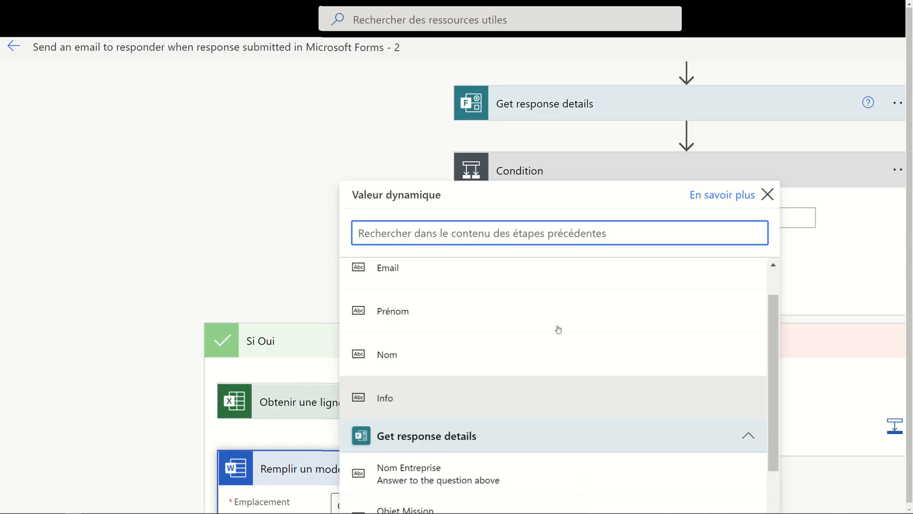
pyautogui.click(472, 381)
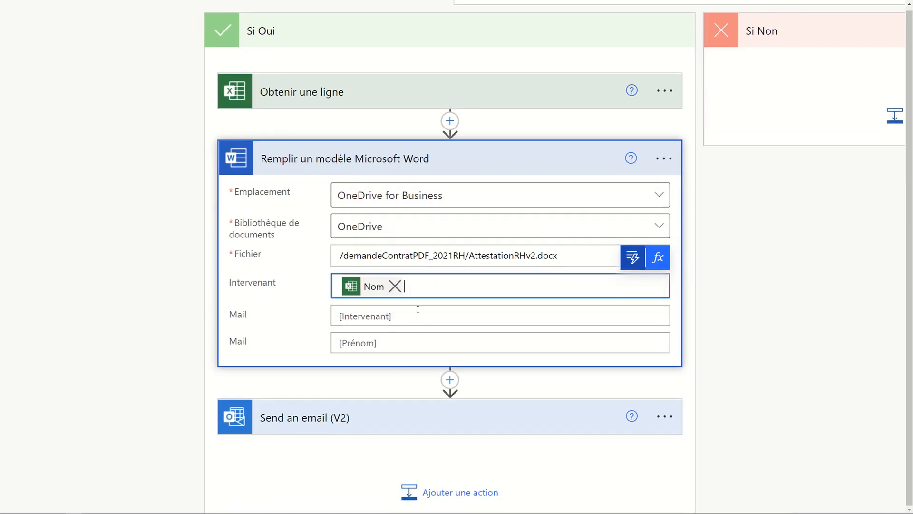
# Insert the dynamic value Info into the template's first Mail field and remove it again
pyautogui.click(455, 317)
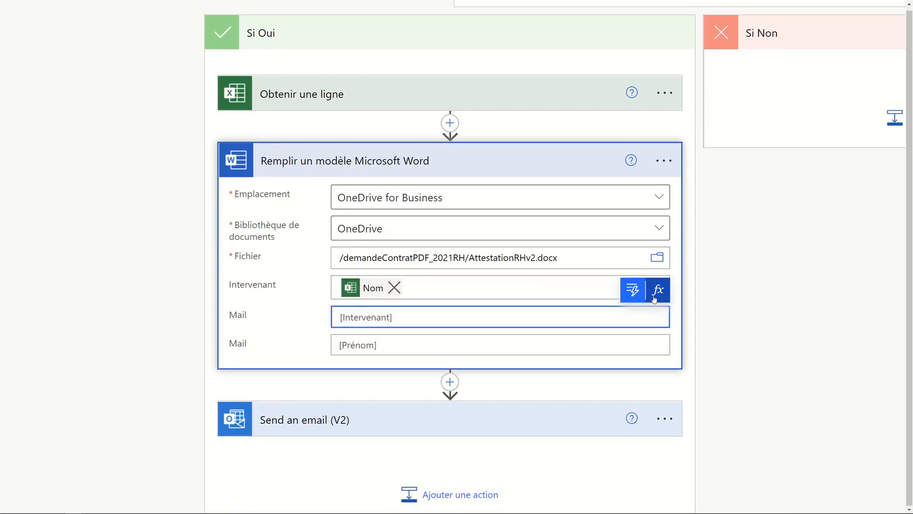
pyautogui.click(633, 290)
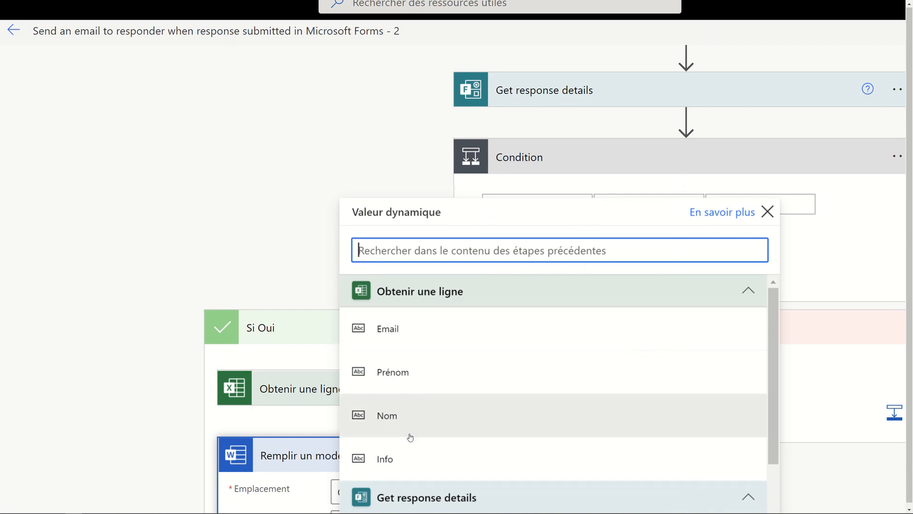
pyautogui.scroll(-2, 408, 457)
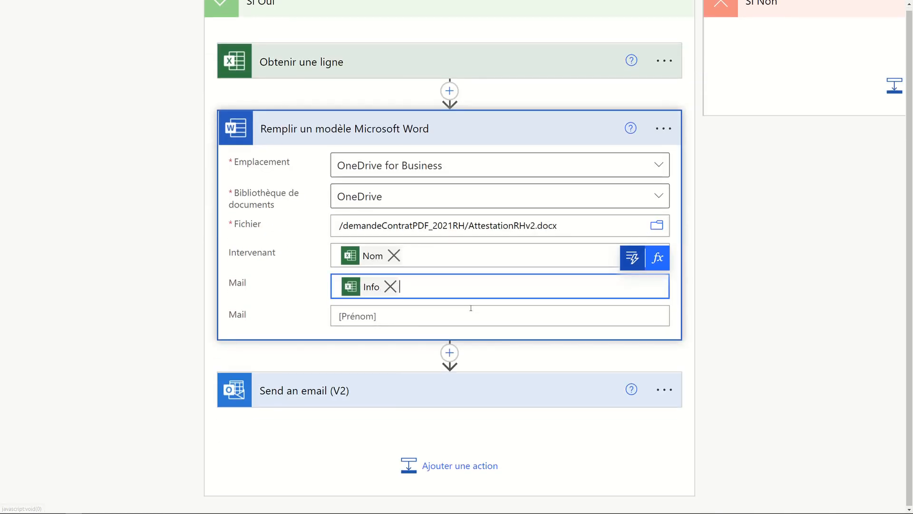
pyautogui.click(455, 319)
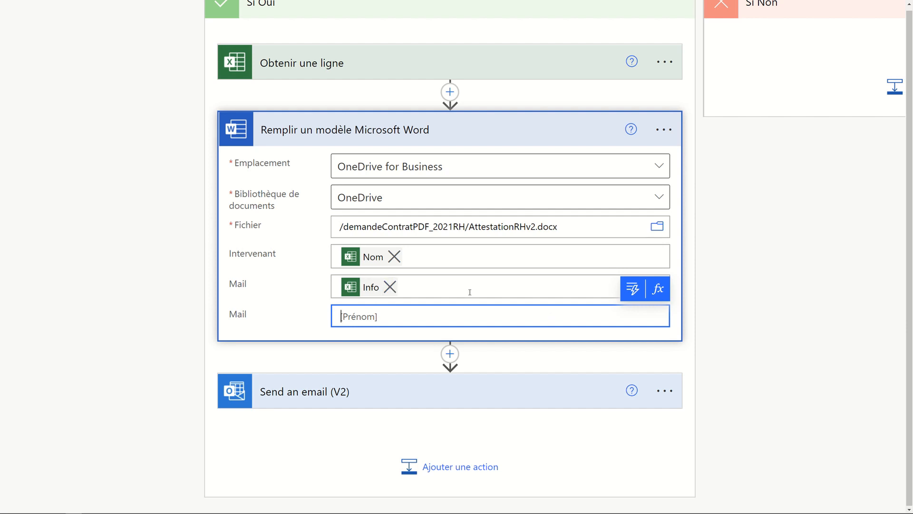
pyautogui.click(389, 293)
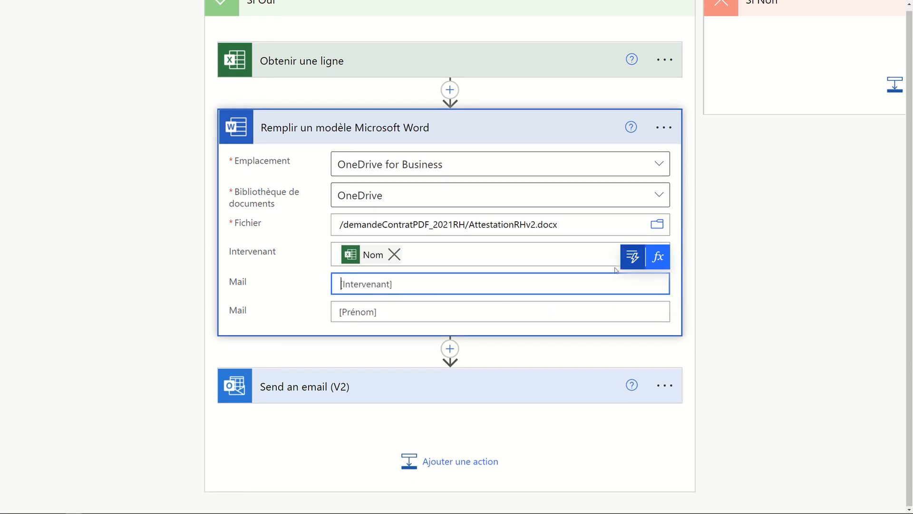
# Set the template's first Mail field to Email and its second Mail field to Prénom, both from Obtenir une ligne
pyautogui.click(632, 258)
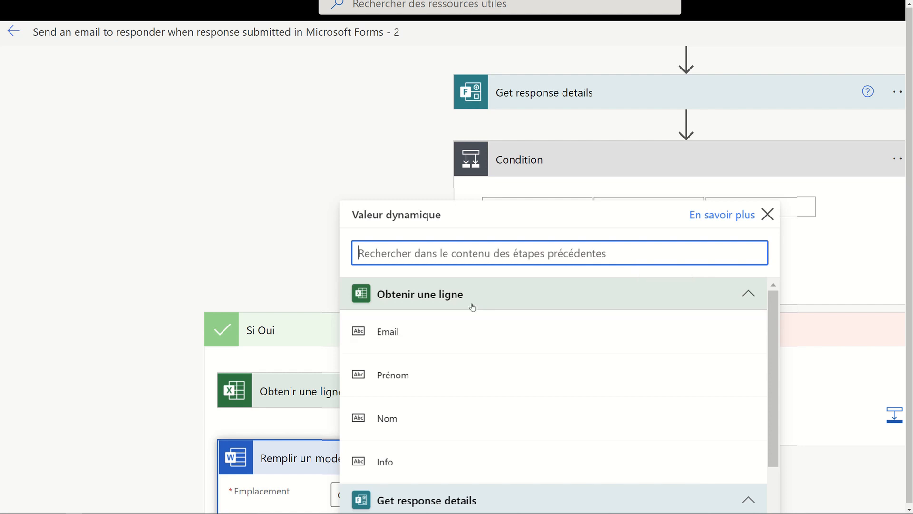
pyautogui.click(446, 334)
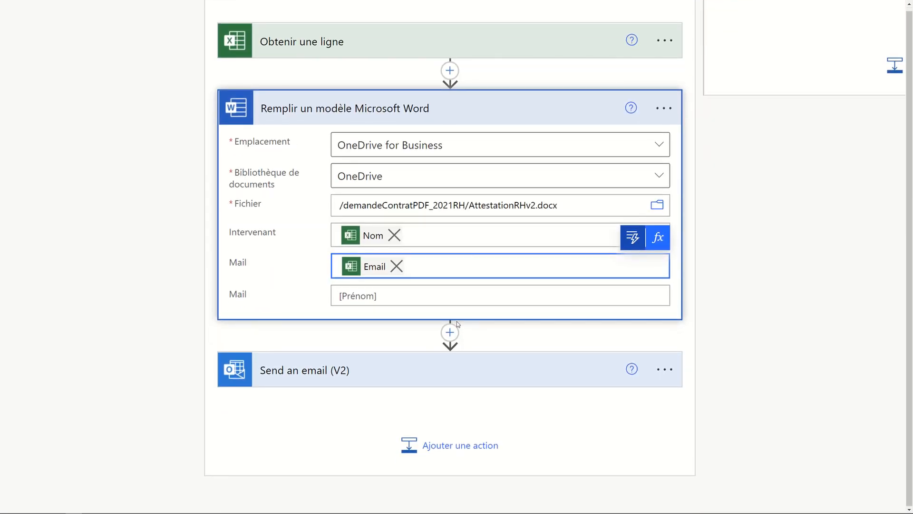
pyautogui.click(447, 292)
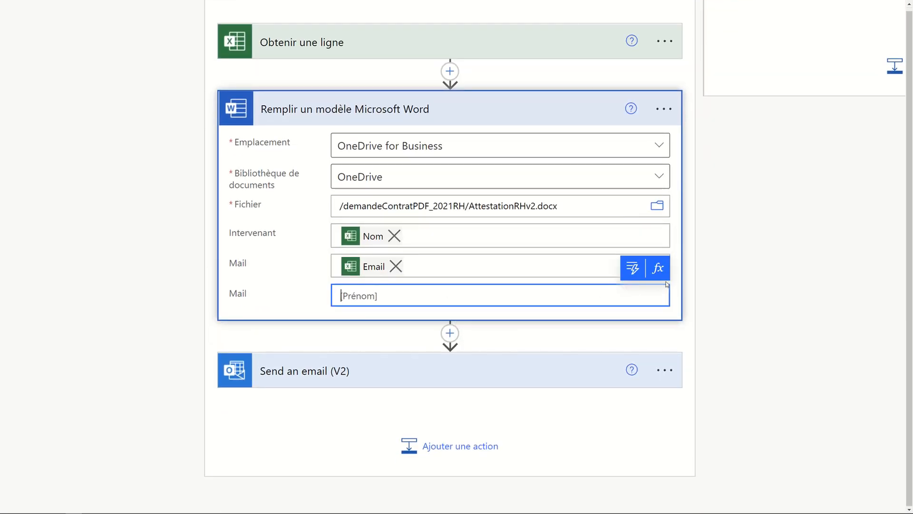
pyautogui.click(633, 268)
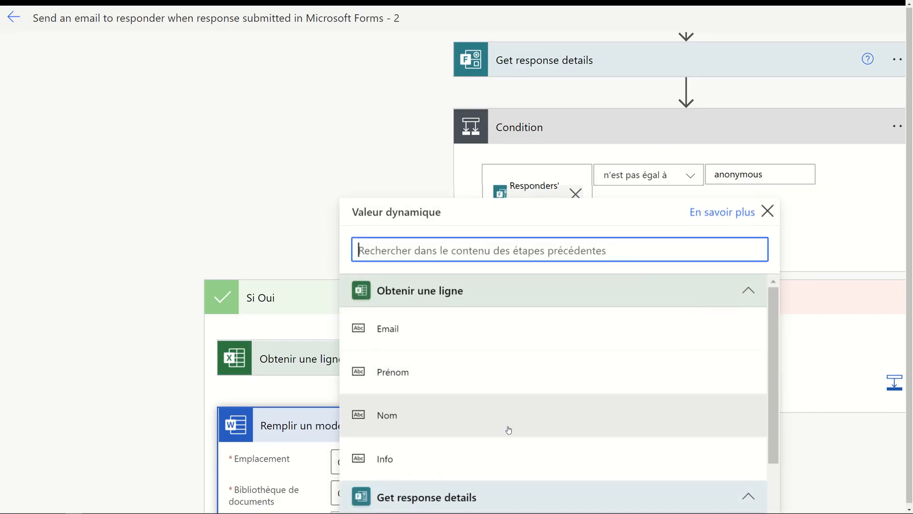
pyautogui.click(492, 378)
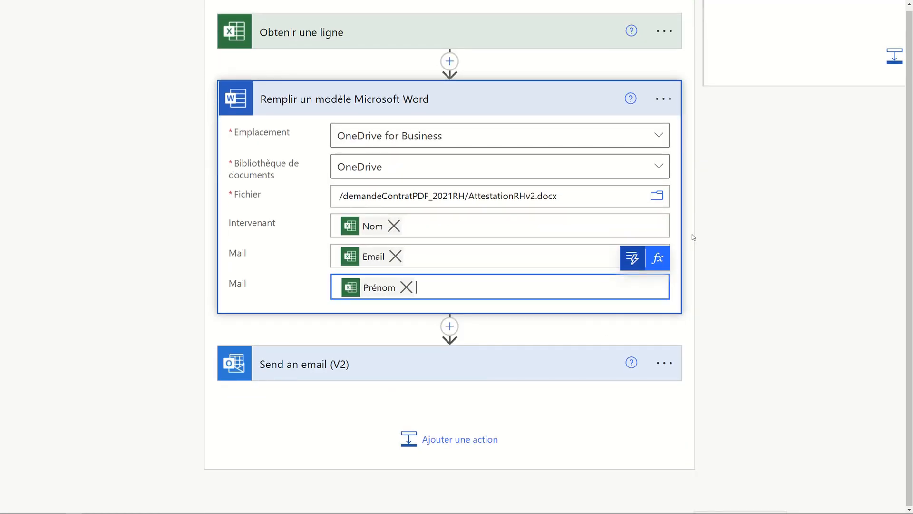
# Collapse the Remplir un modèle Microsoft Word action and expand the Send an email (V2) action
pyautogui.click(418, 96)
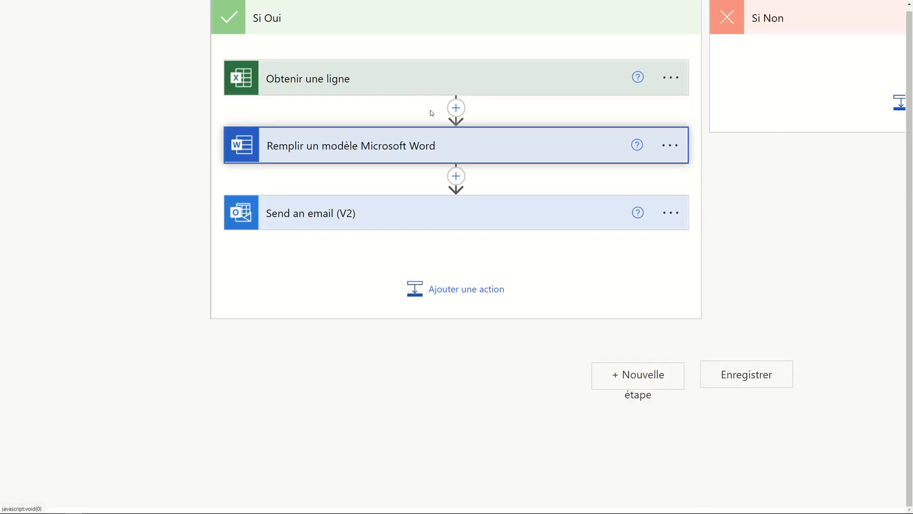
pyautogui.click(377, 218)
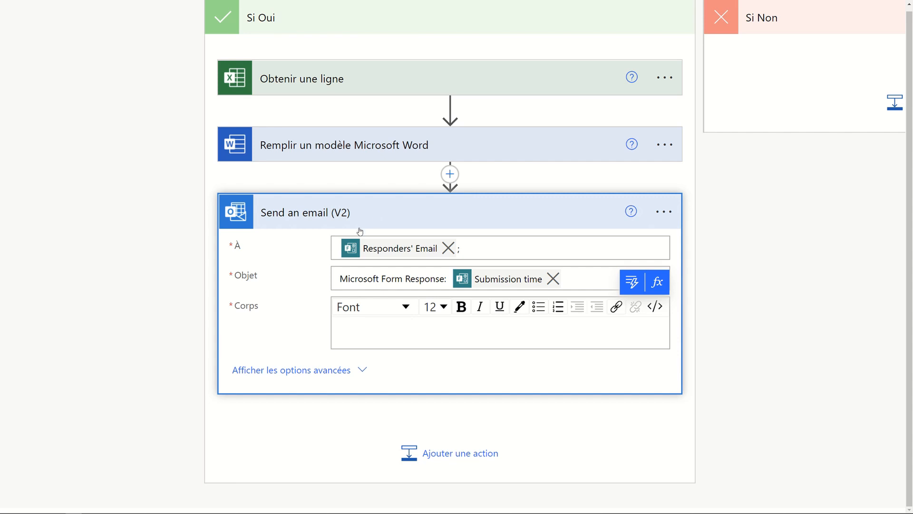
# Show the advanced options of Send an email (V2) and name the first attachment attestation.docx
pyautogui.click(311, 370)
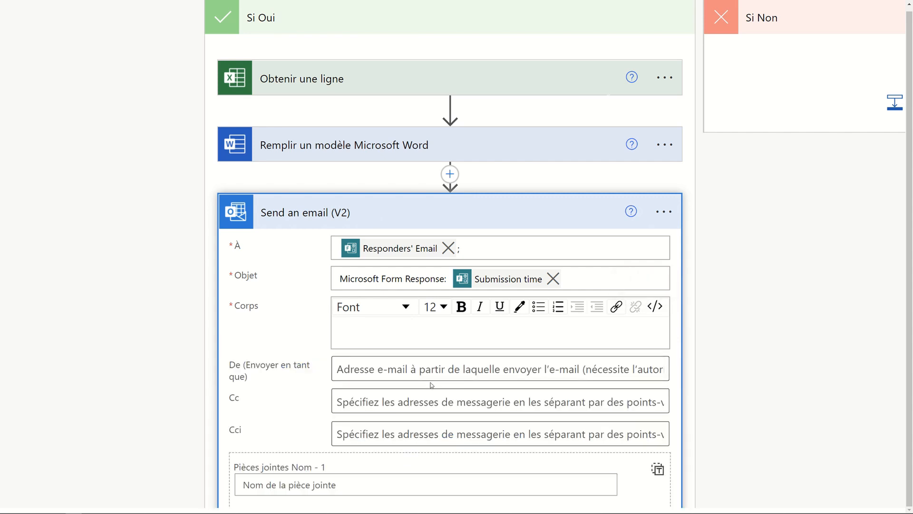
pyautogui.scroll(-3, 430, 383)
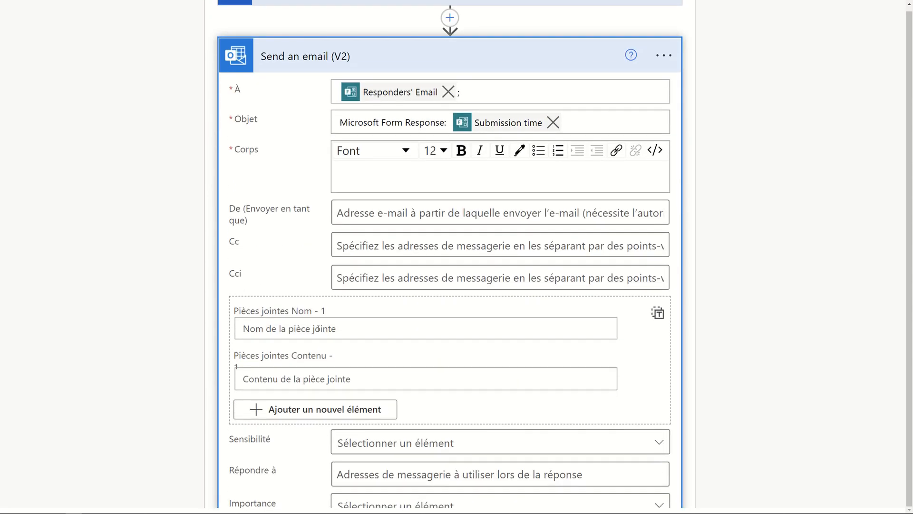
pyautogui.click(309, 326)
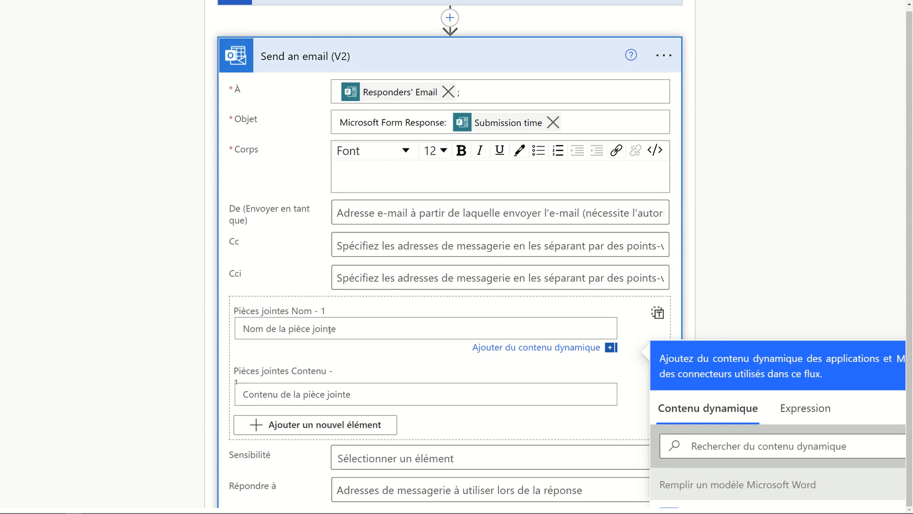
pyautogui.write('attestation.docs')
pyautogui.press('BackSpace')
pyautogui.write('x')
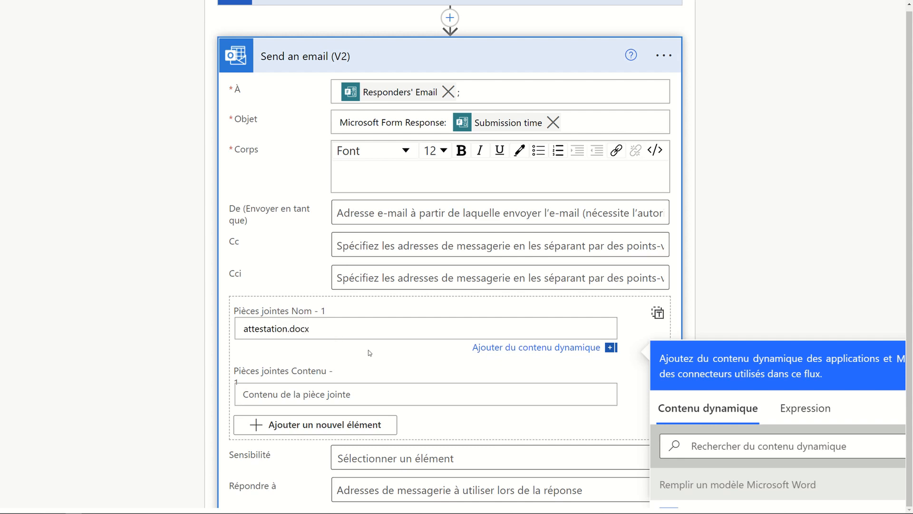
# Set the first attachment's content to the dynamic value Document Microsoft Word from Remplir un modèle Microsoft Word
pyautogui.click(371, 392)
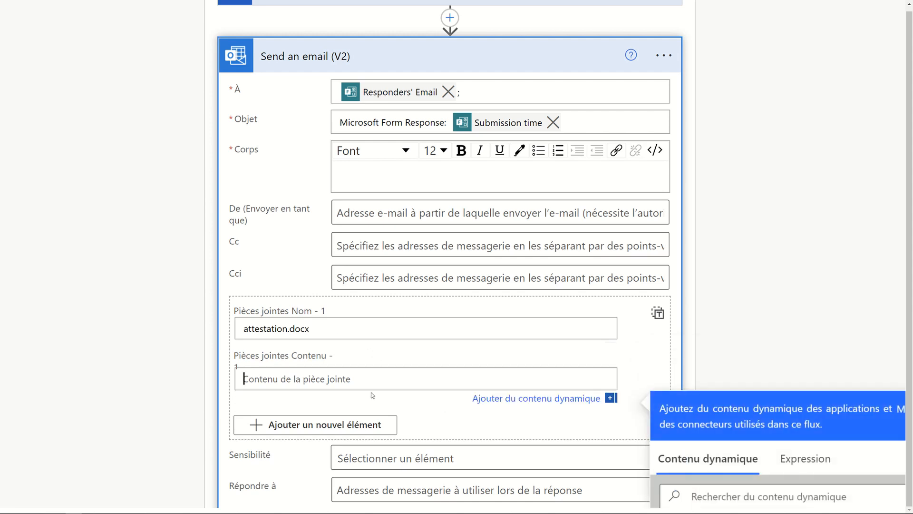
pyautogui.scroll(-3, 471, 349)
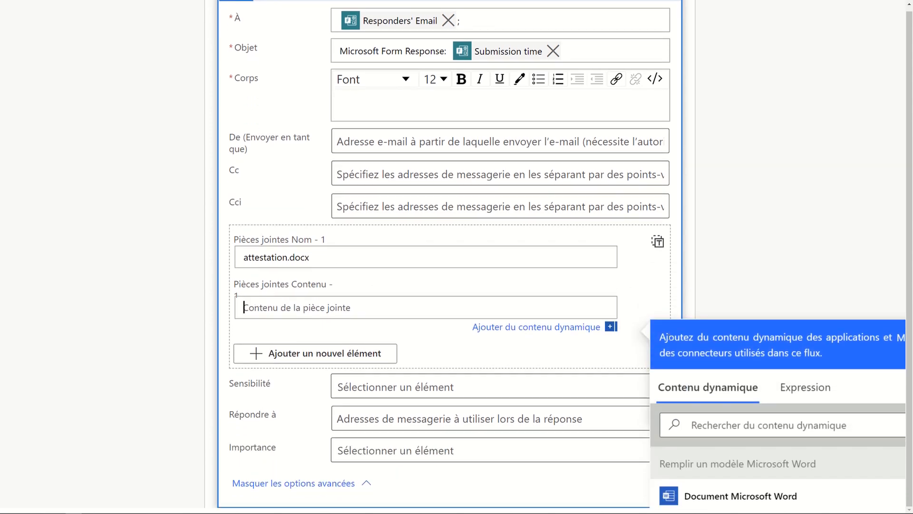
pyautogui.scroll(-1, 665, 500)
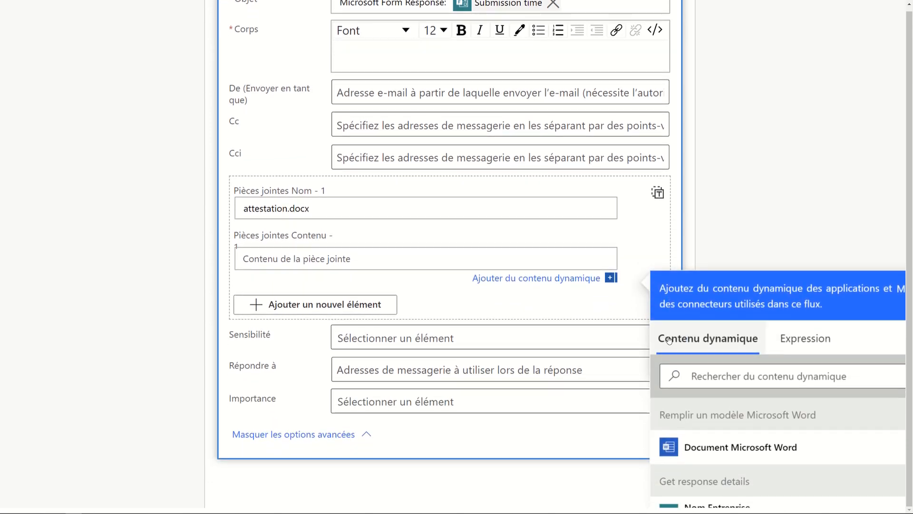
pyautogui.click(711, 453)
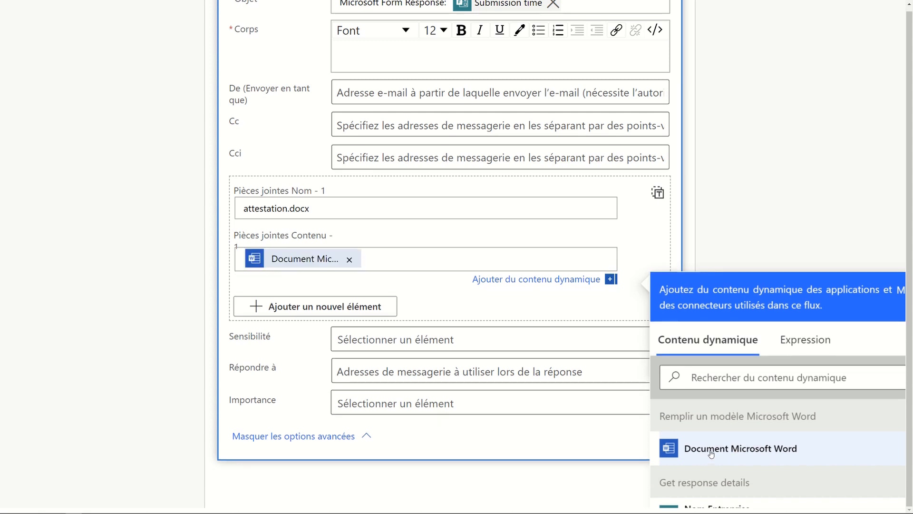
pyautogui.click(703, 242)
# Save the flow with its Word attachment configured
pyautogui.scroll(4, 705, 243)
pyautogui.scroll(1, 706, 243)
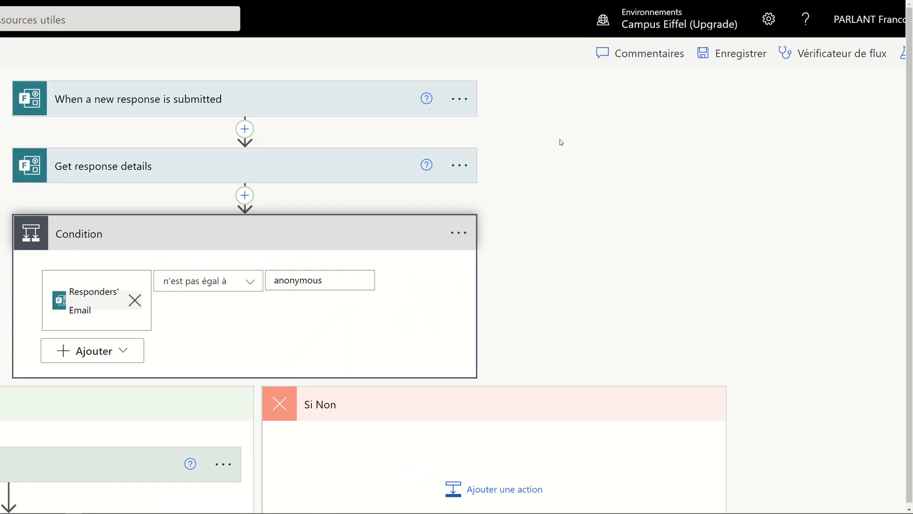
pyautogui.click(736, 55)
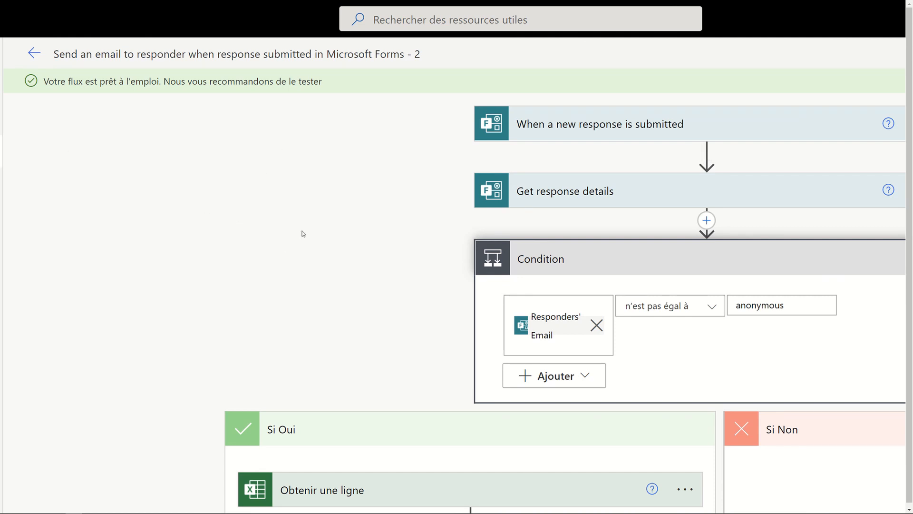
# Go back to the flow's details page, reopen the flow for editing and expand its Condition
pyautogui.click(34, 54)
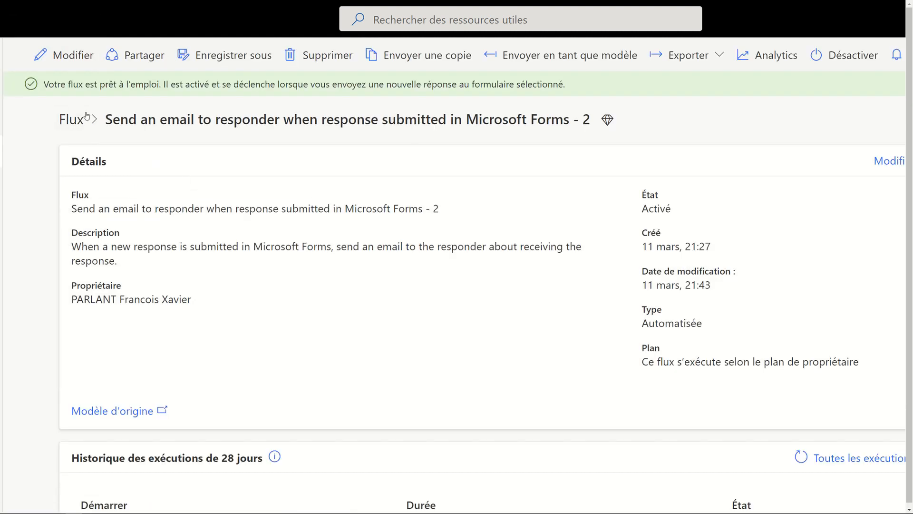
pyautogui.click(70, 57)
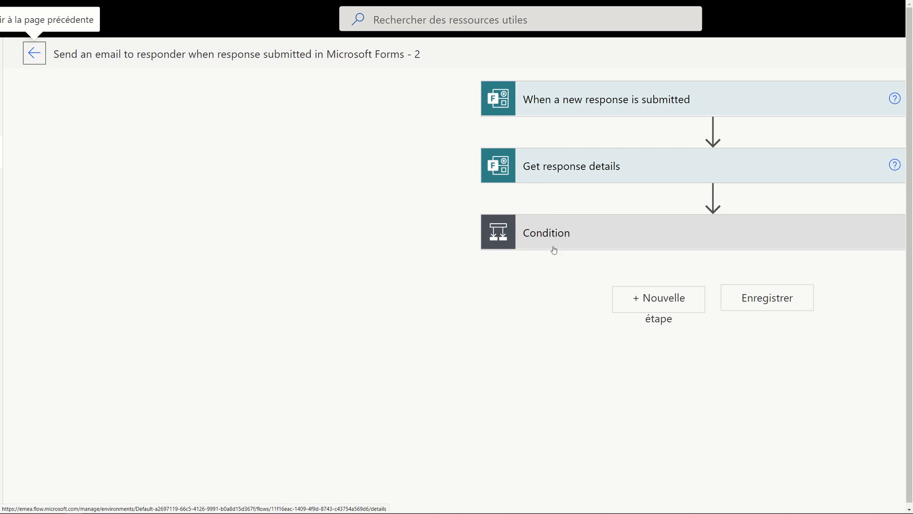
pyautogui.click(567, 240)
pyautogui.scroll(-2, 394, 326)
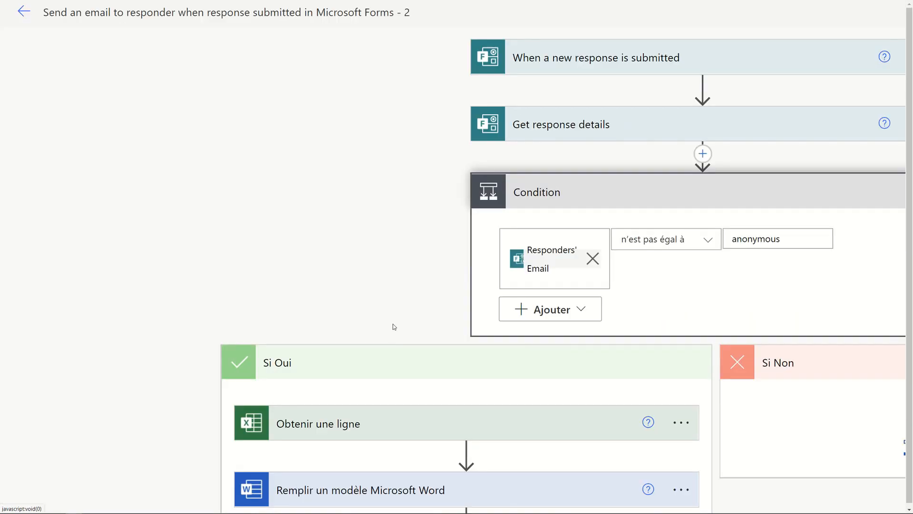
pyautogui.scroll(2, 394, 327)
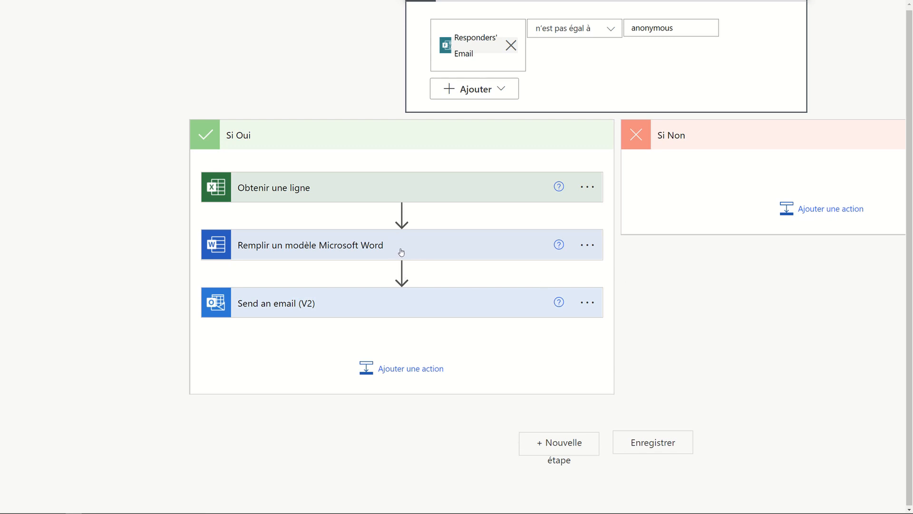
# Insert the OneDrive for Business action Créer un fichier between Remplir un modèle Microsoft Word and Send an email (V2)
pyautogui.moveTo(402, 270)
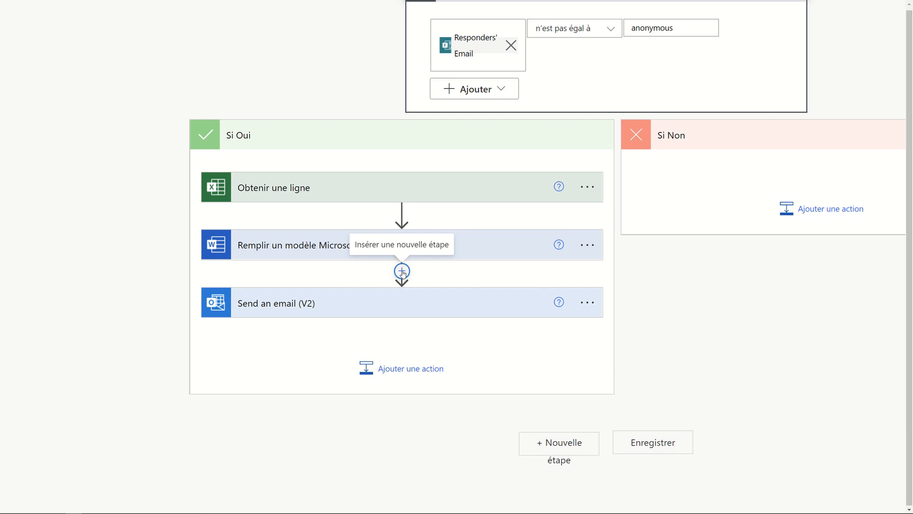
pyautogui.click(402, 271)
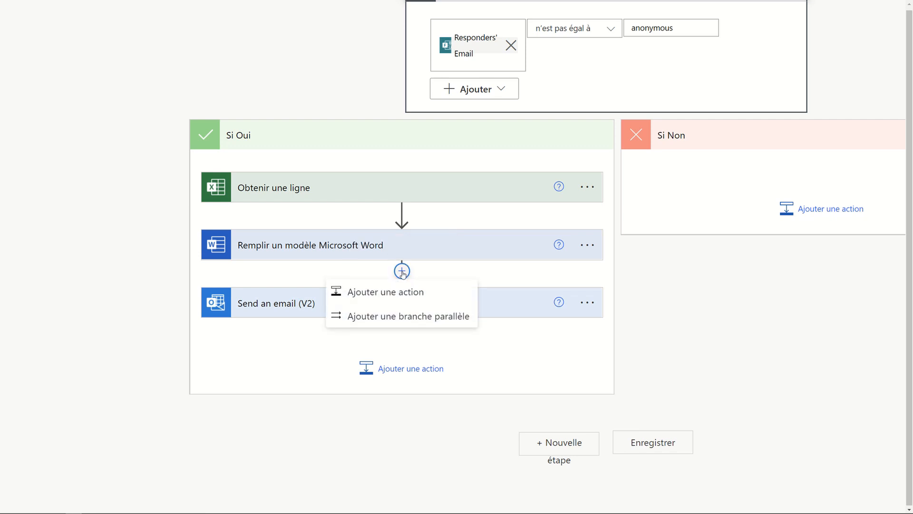
pyautogui.click(409, 288)
pyautogui.click(298, 335)
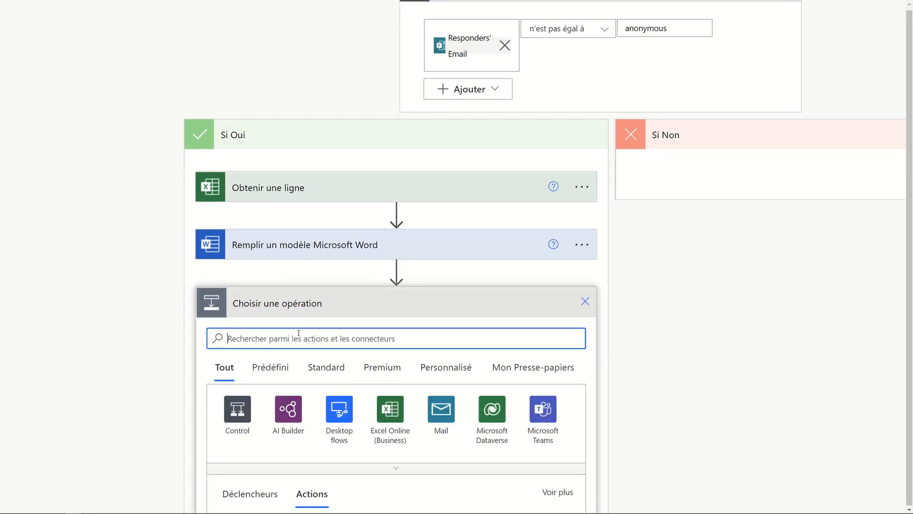
pyautogui.scroll(-1, 298, 336)
pyautogui.scroll(-3, 298, 335)
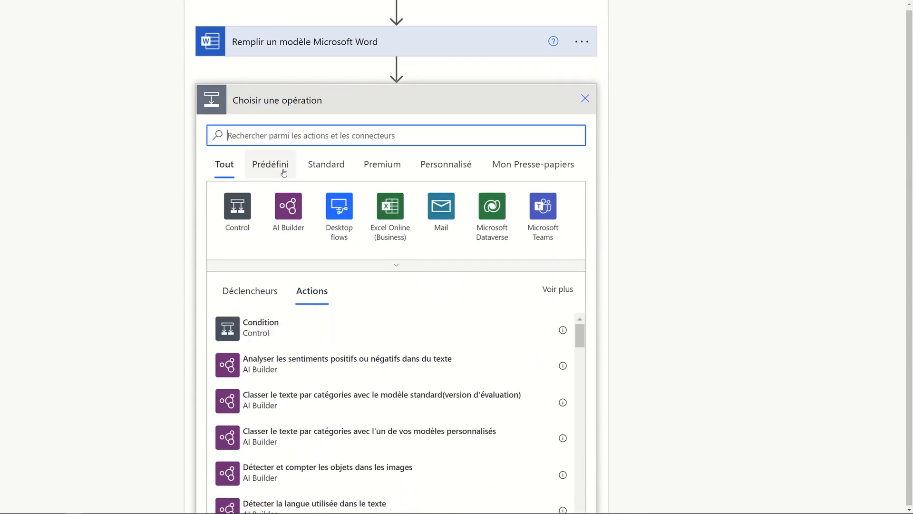
pyautogui.write('dnedr')
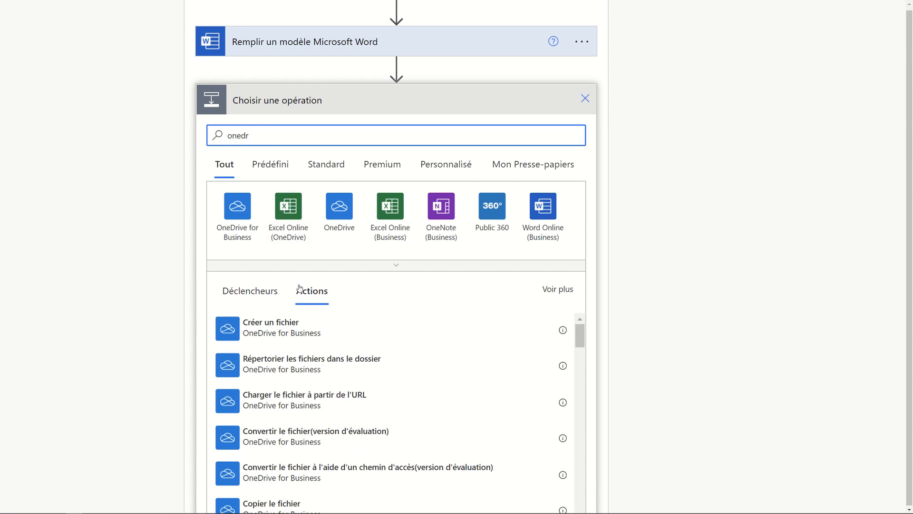
pyautogui.click(297, 327)
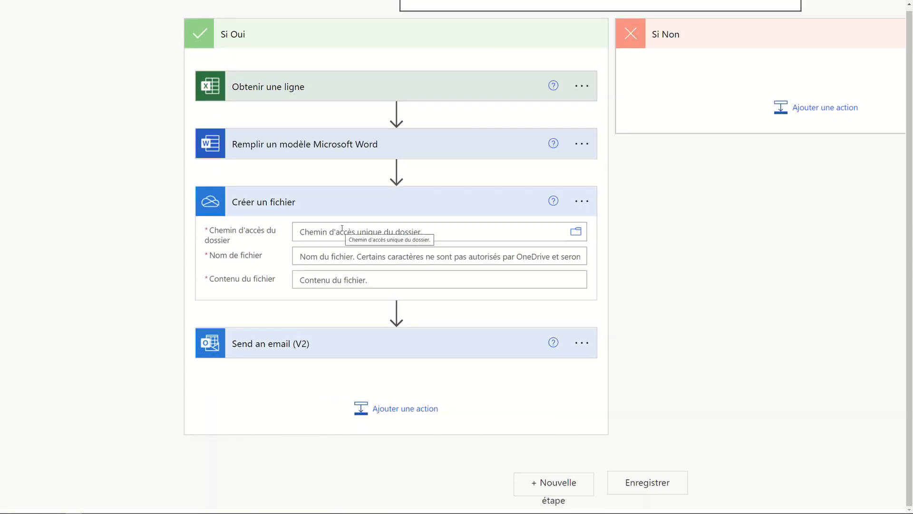
# Set the folder path of Créer un fichier to the OneDrive folder /demandeContratPDF_2021RH
pyautogui.click(576, 232)
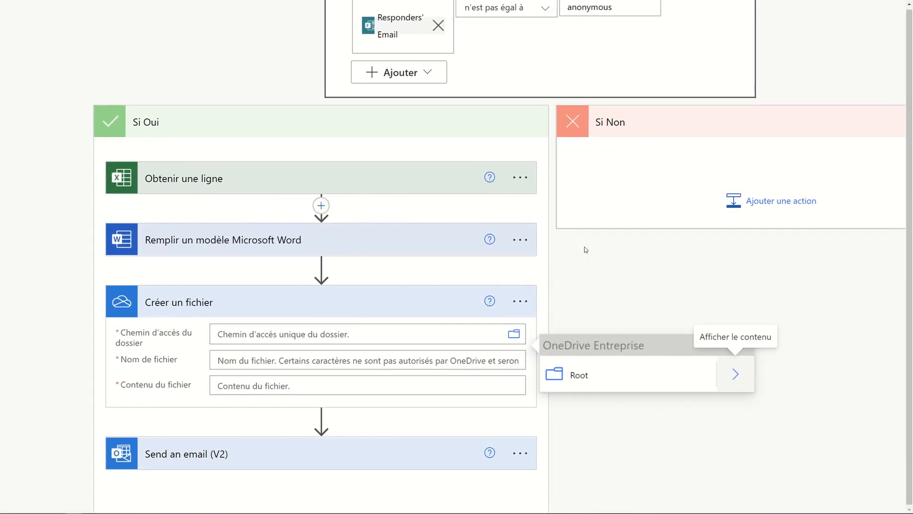
pyautogui.scroll(-3, 585, 249)
pyautogui.click(747, 252)
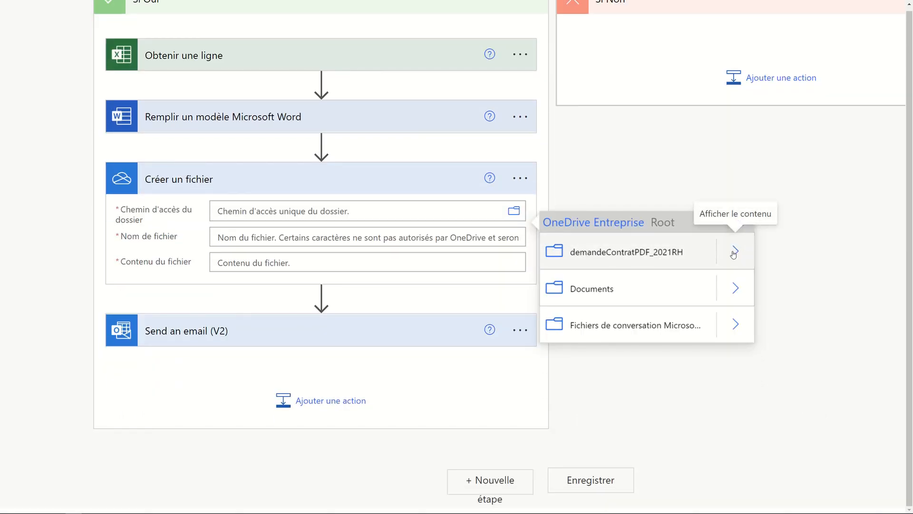
pyautogui.click(679, 259)
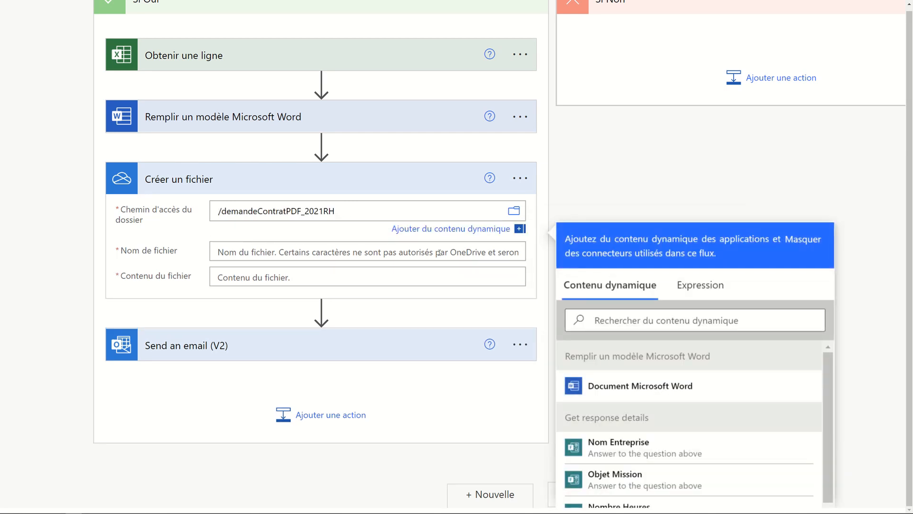
# Set the file name in Créer un fichier to test.docx
pyautogui.click(426, 252)
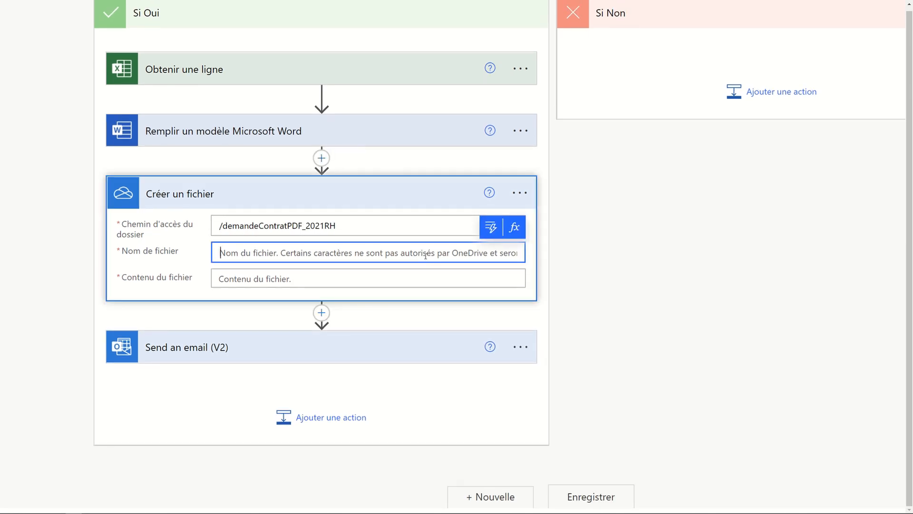
pyautogui.write('test')
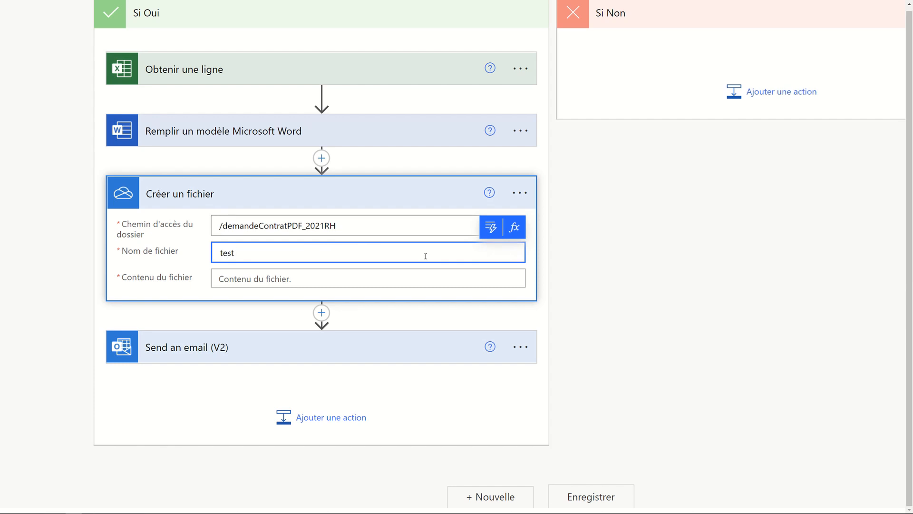
pyautogui.write('.docs')
pyautogui.press('BackSpace')
pyautogui.write('x')
# Set the file content in Créer un fichier to the dynamic value Document Microsoft Word
pyautogui.click(392, 282)
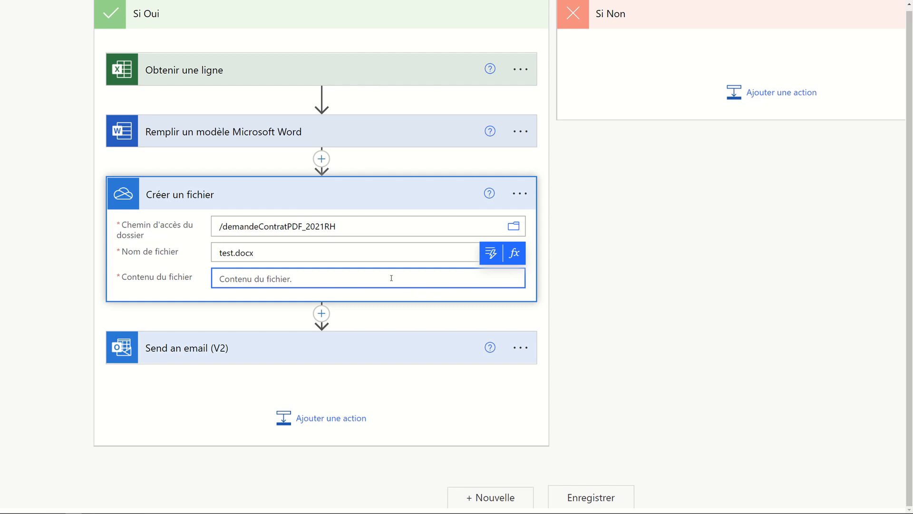
pyautogui.click(491, 252)
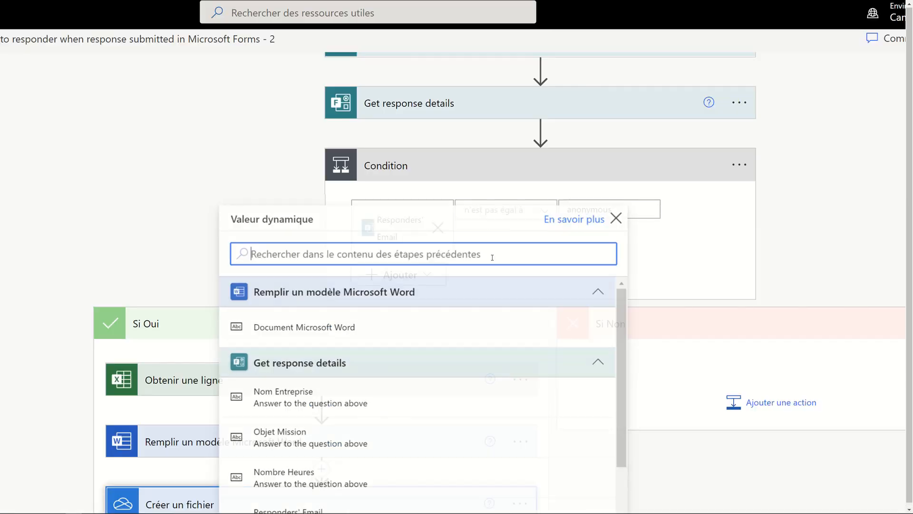
pyautogui.click(331, 326)
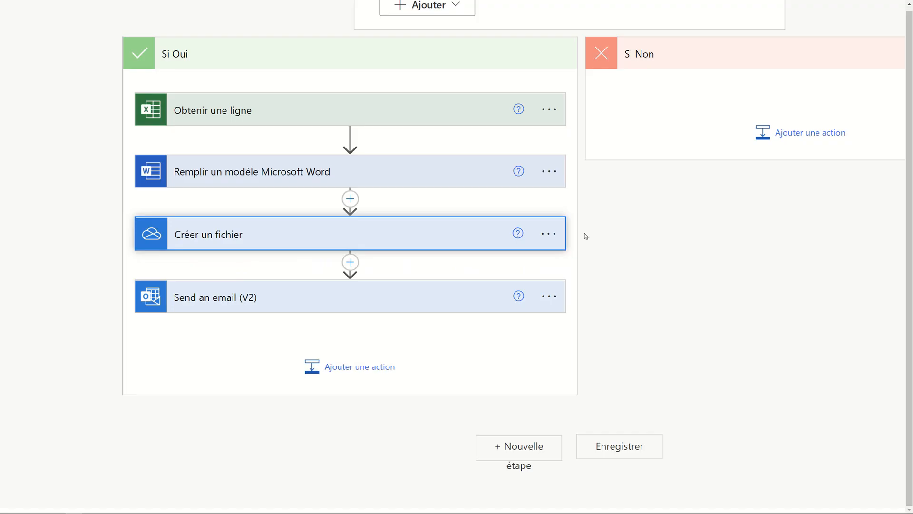
# Insert the OneDrive for Business action Convertir le fichier à l'aide d'un chemin d'accès between Créer un fichier and Send an email (V2)
pyautogui.click(351, 262)
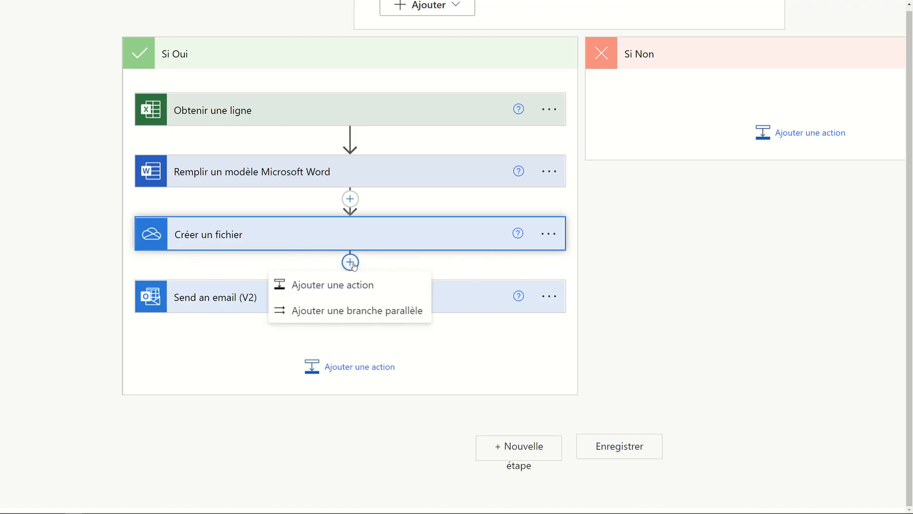
pyautogui.click(357, 286)
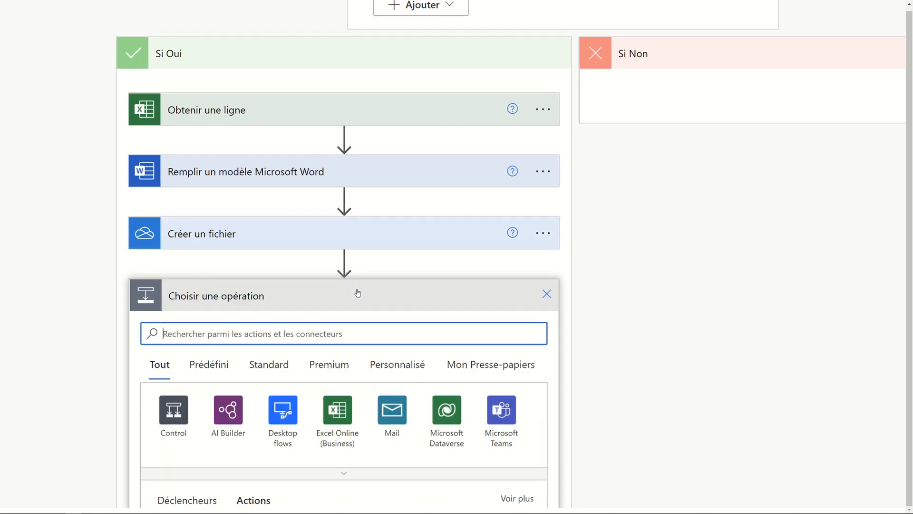
pyautogui.write('onedriv')
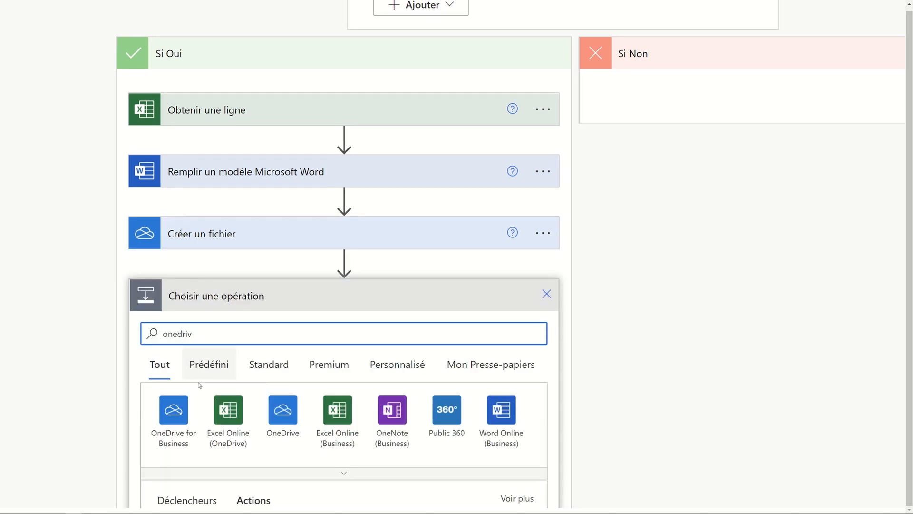
pyautogui.click(173, 409)
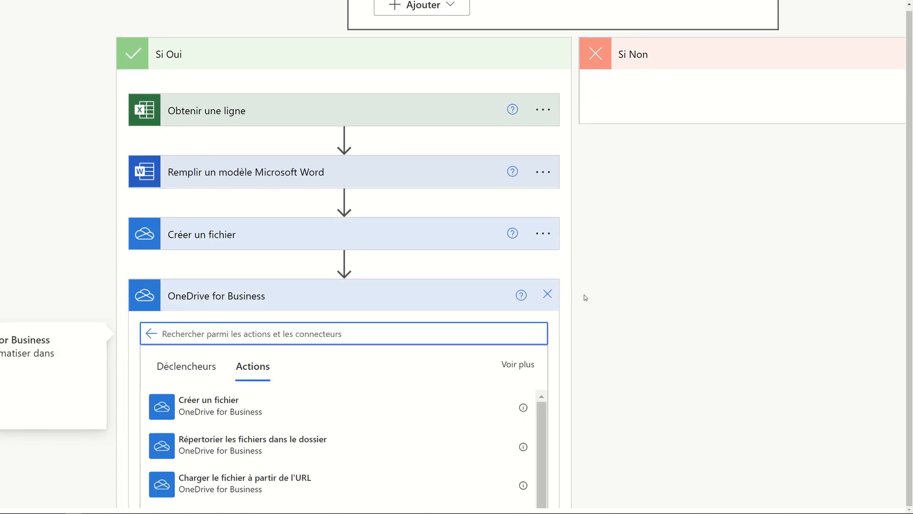
pyautogui.scroll(-3, 584, 295)
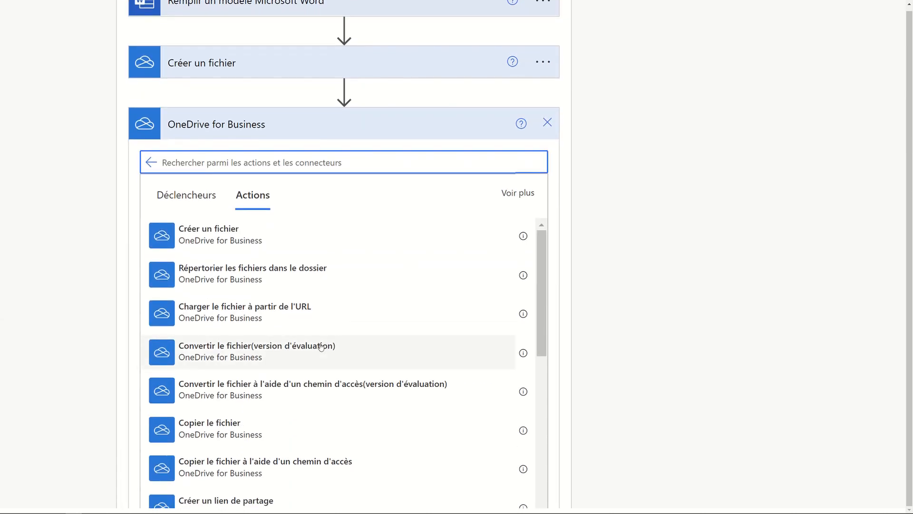
pyautogui.click(317, 387)
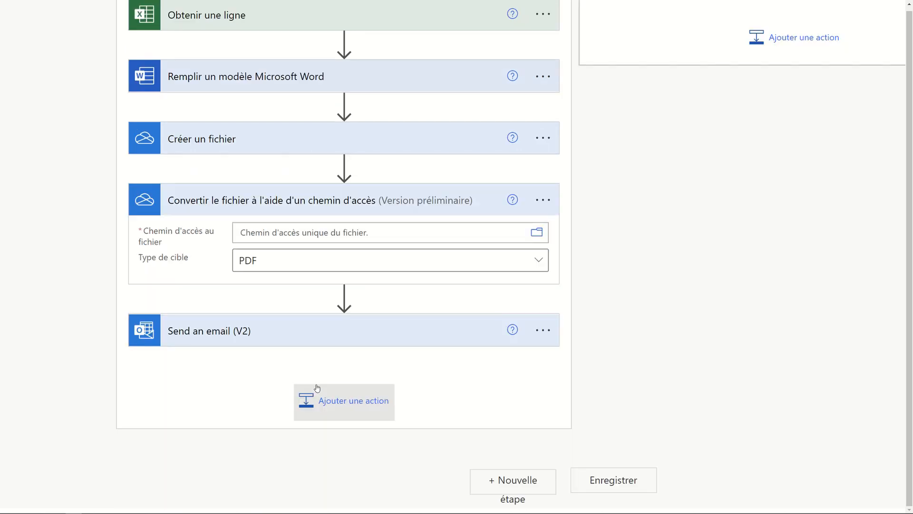
# Set the file path of Convertir le fichier à l'aide d'un chemin d'accès to the dynamic value Chemin from Créer un fichier
pyautogui.click(349, 234)
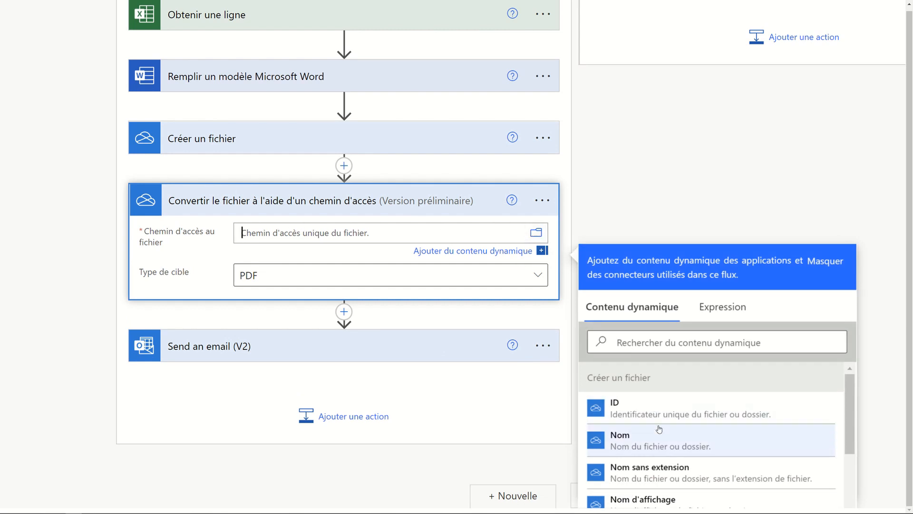
pyautogui.scroll(-3, 659, 430)
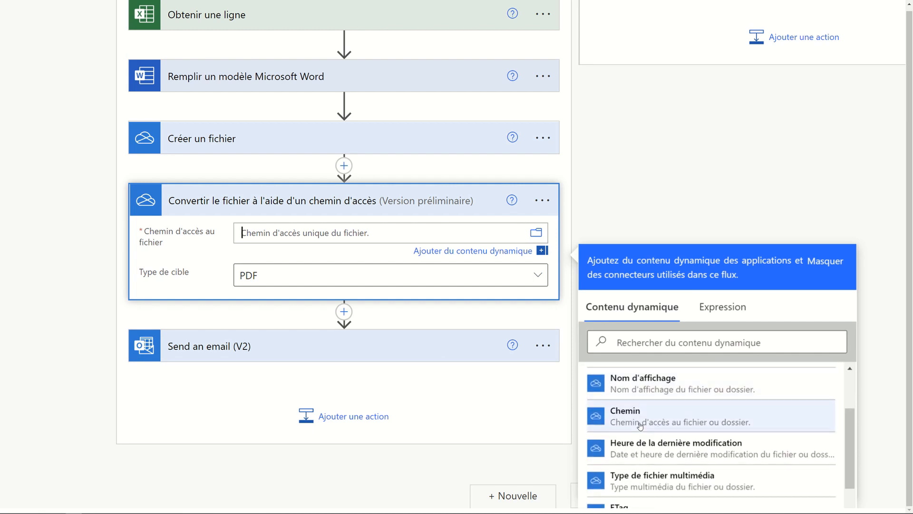
pyautogui.scroll(3, 623, 419)
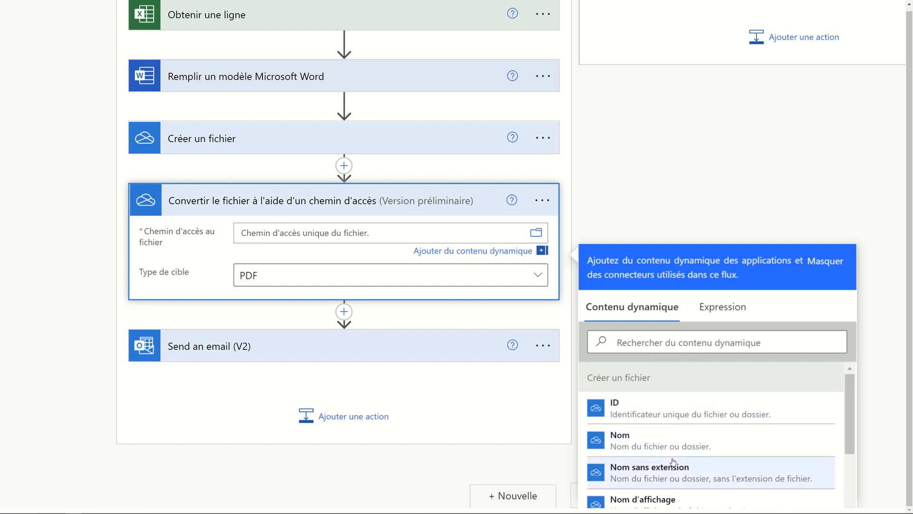
pyautogui.scroll(-3, 673, 461)
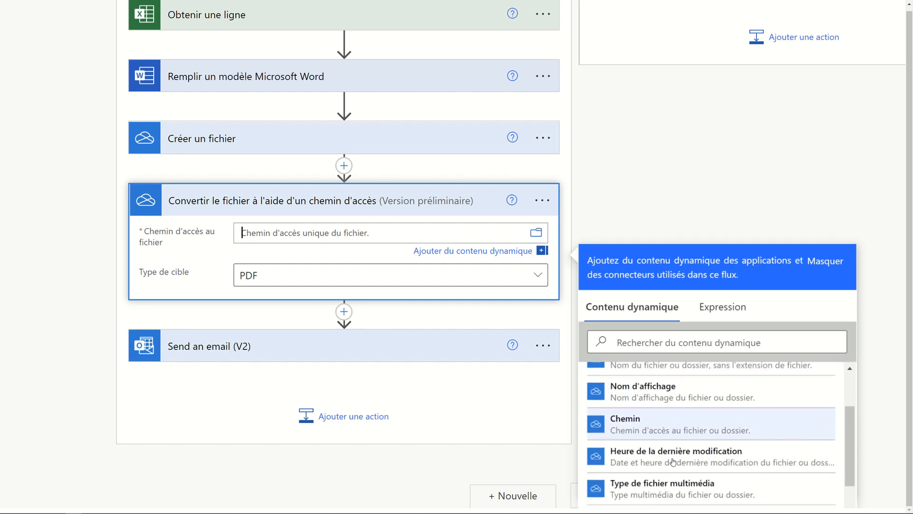
pyautogui.click(631, 429)
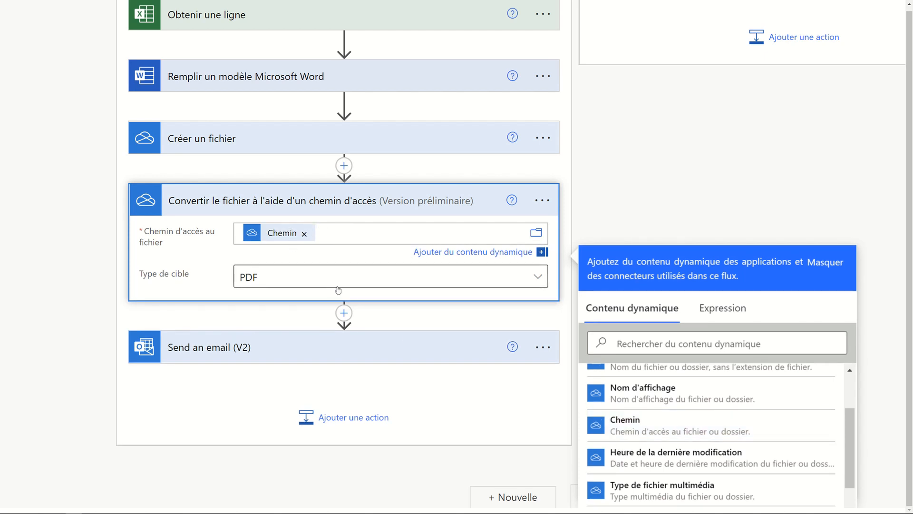
pyautogui.click(374, 316)
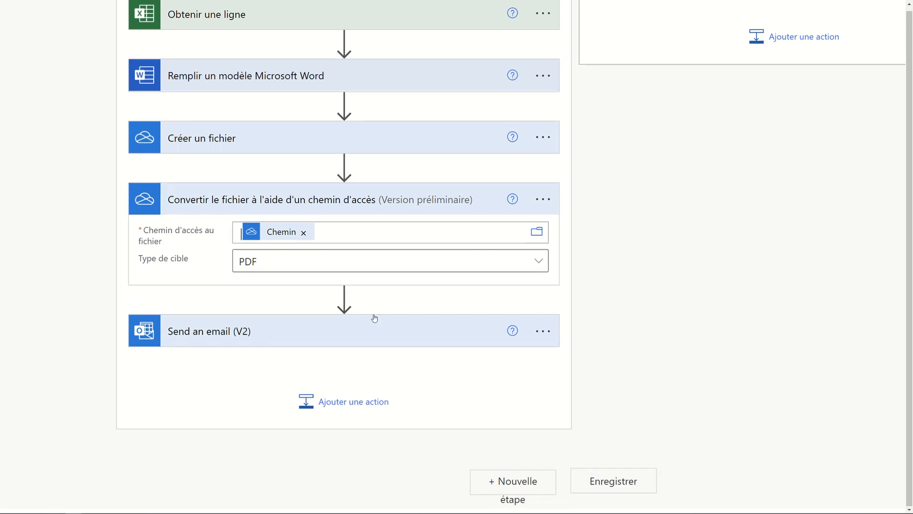
# Show the advanced options of Send an email (V2) and remove the Corps value from the attachment content
pyautogui.click(242, 330)
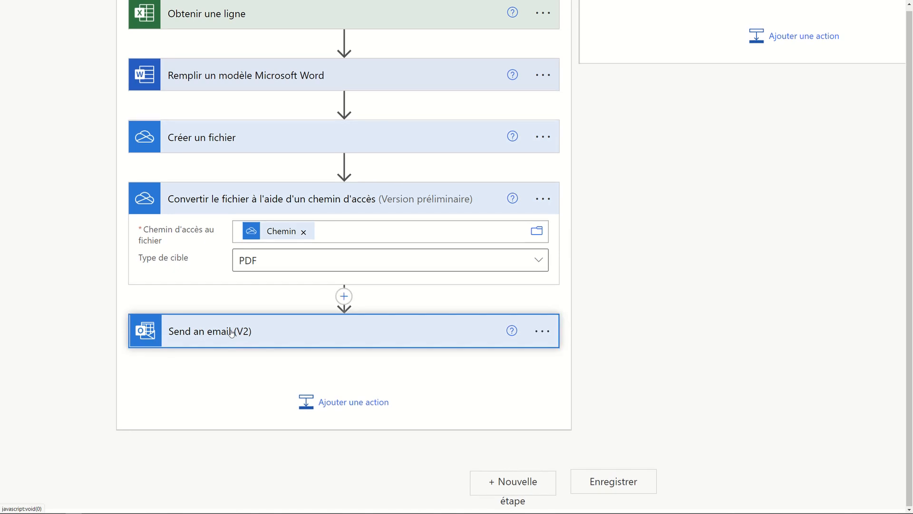
pyautogui.scroll(-3, 404, 356)
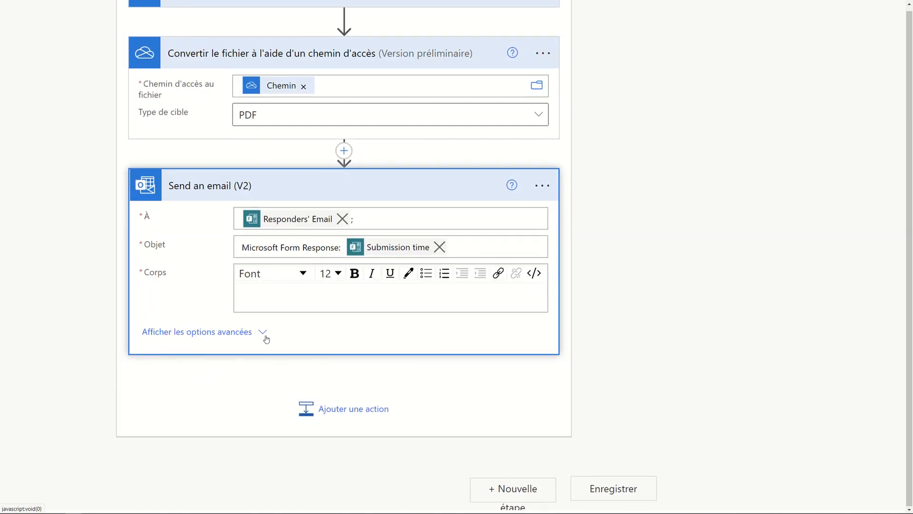
pyautogui.click(234, 330)
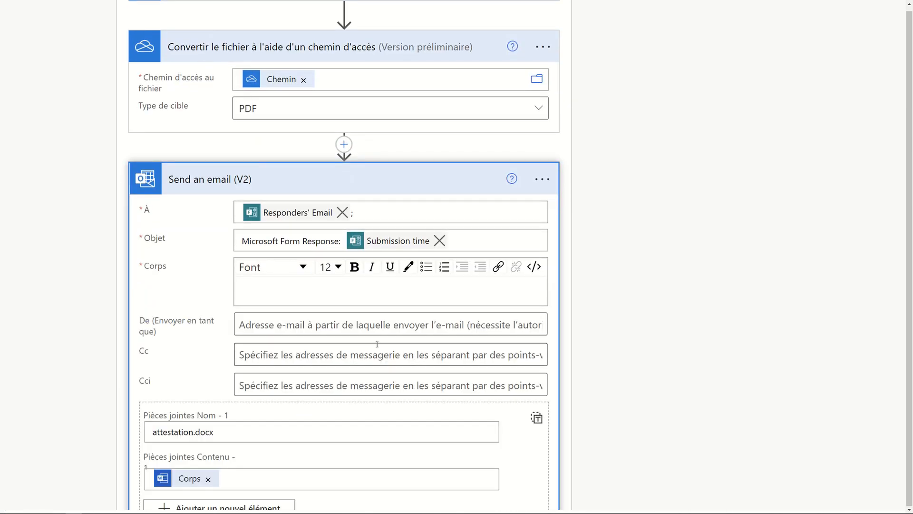
pyautogui.scroll(-3, 377, 344)
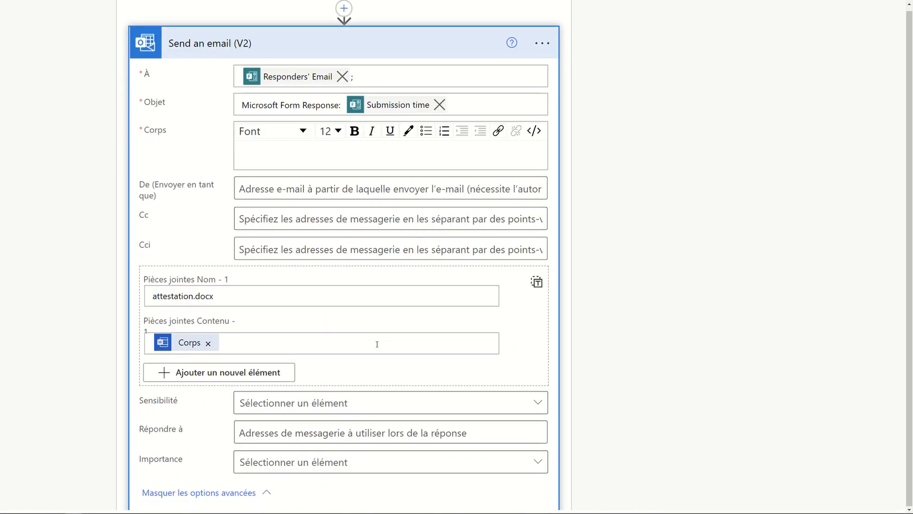
pyautogui.click(208, 342)
pyautogui.click(208, 342)
# Rename the email attachment as attestation.pdf
pyautogui.click(223, 295)
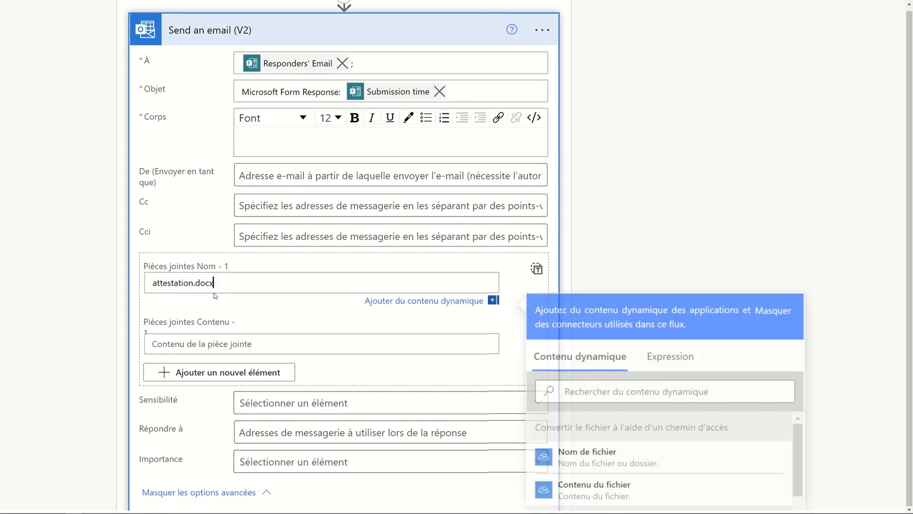
pyautogui.press('BackSpace')
pyautogui.press('BackSpace')
pyautogui.press('BackSpace')
pyautogui.press('BackSpace')
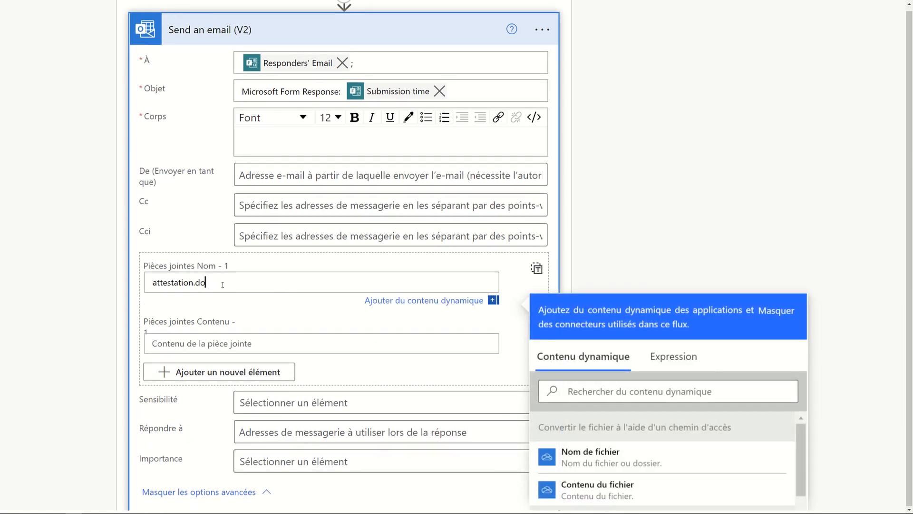
pyautogui.write('pdf')
# Set the attachment content to the dynamic value Contenu du fichier from the file conversion action
pyautogui.click(271, 343)
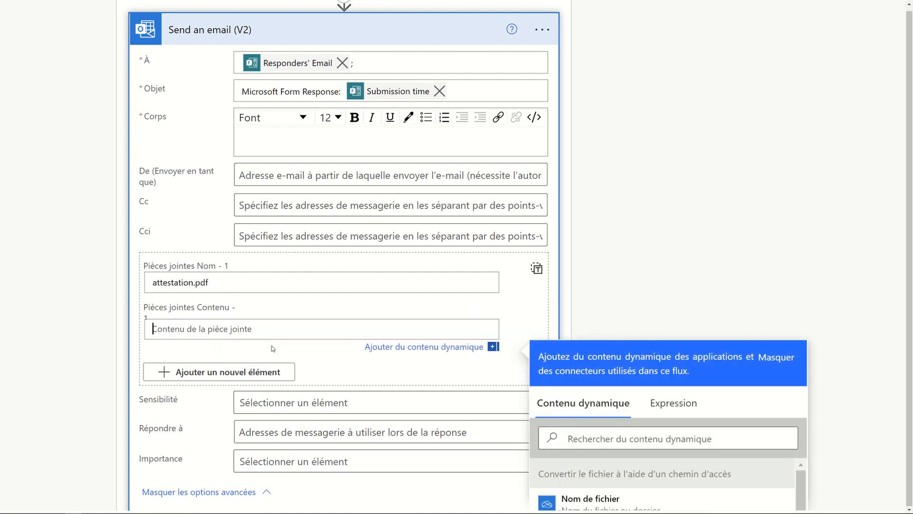
pyautogui.scroll(-2, 737, 369)
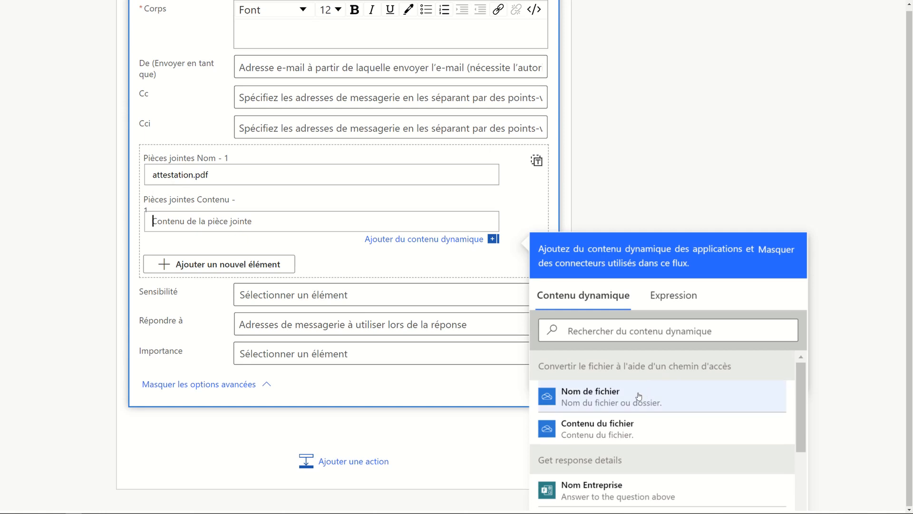
pyautogui.click(608, 425)
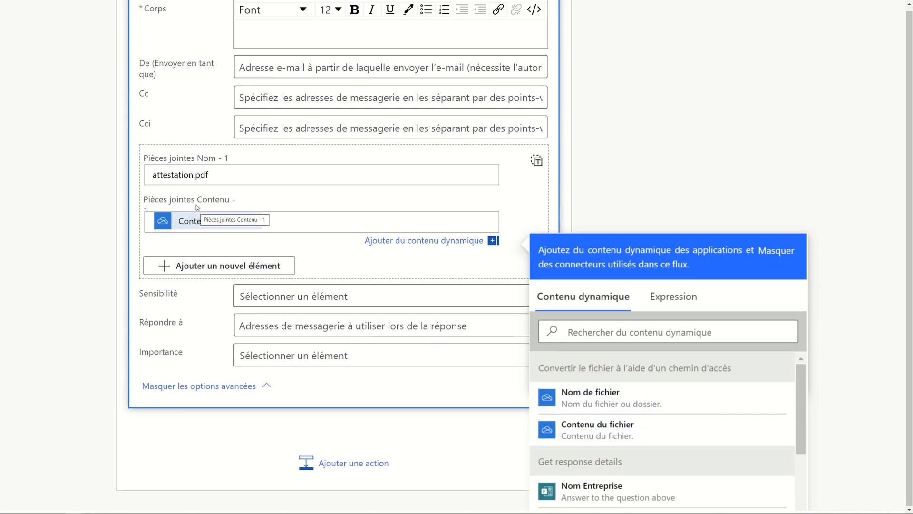
# Replace the attachment name's extension with a hyphen and append the dynamic value Nom from Obtenir une ligne
pyautogui.click(194, 175)
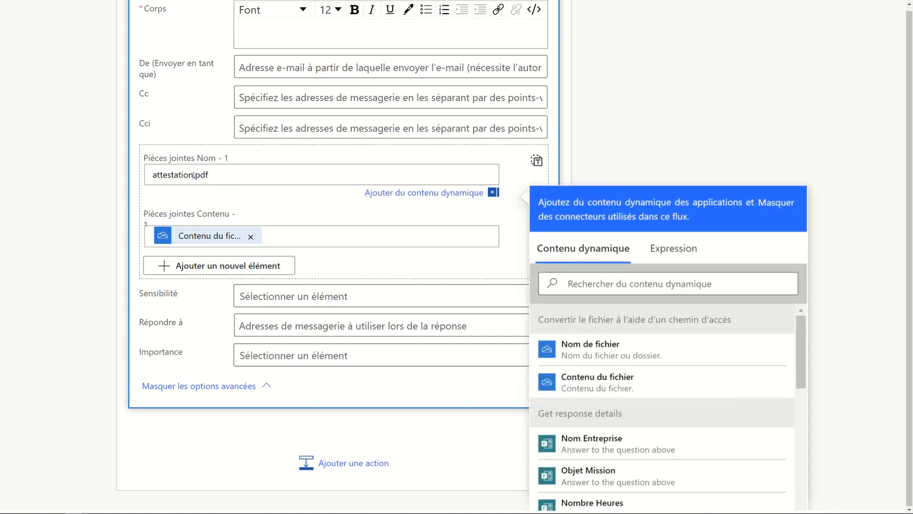
pyautogui.write('-')
pyautogui.press('Delete')
pyautogui.press('Delete')
pyautogui.press('Delete')
pyautogui.press('Delete')
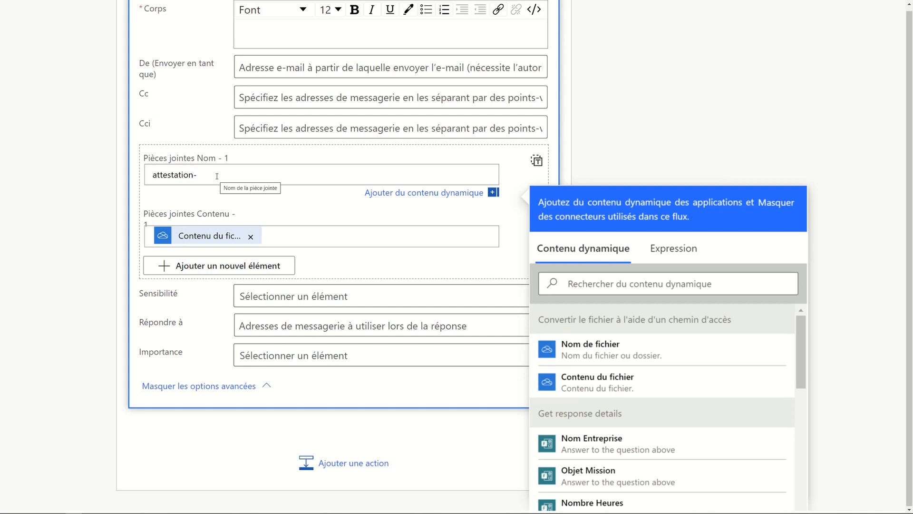
pyautogui.scroll(-2, 618, 413)
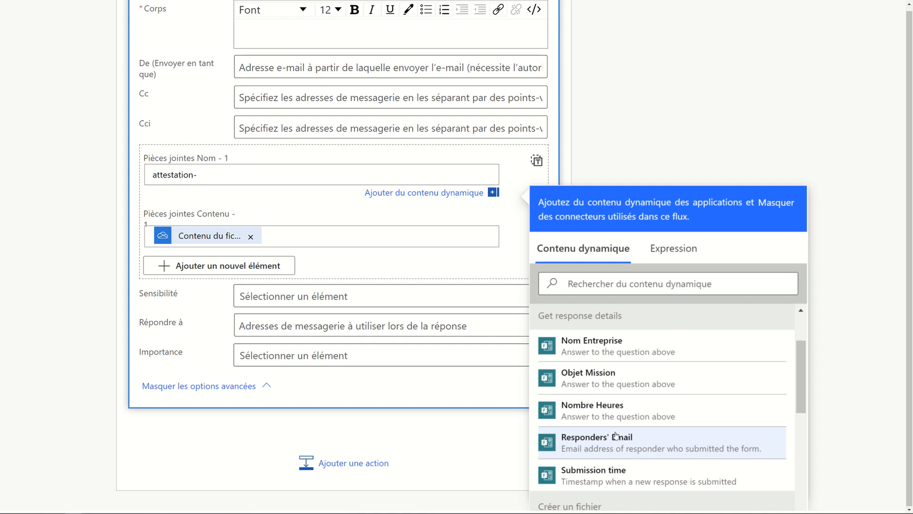
pyautogui.scroll(-8, 615, 436)
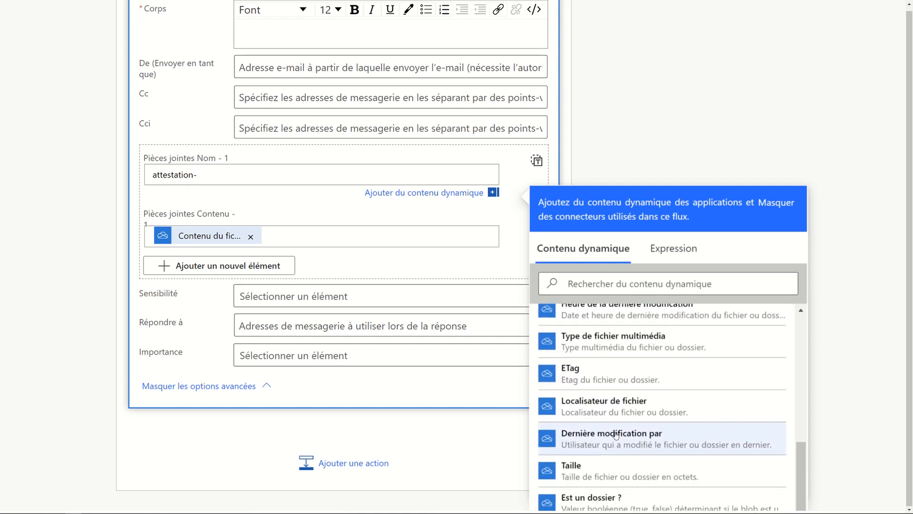
pyautogui.scroll(-5, 615, 436)
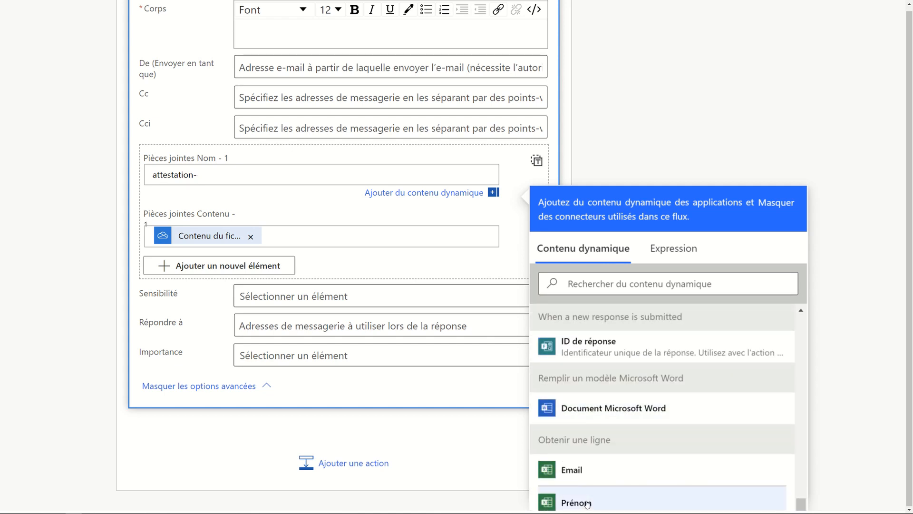
pyautogui.scroll(-2, 588, 503)
pyautogui.click(646, 464)
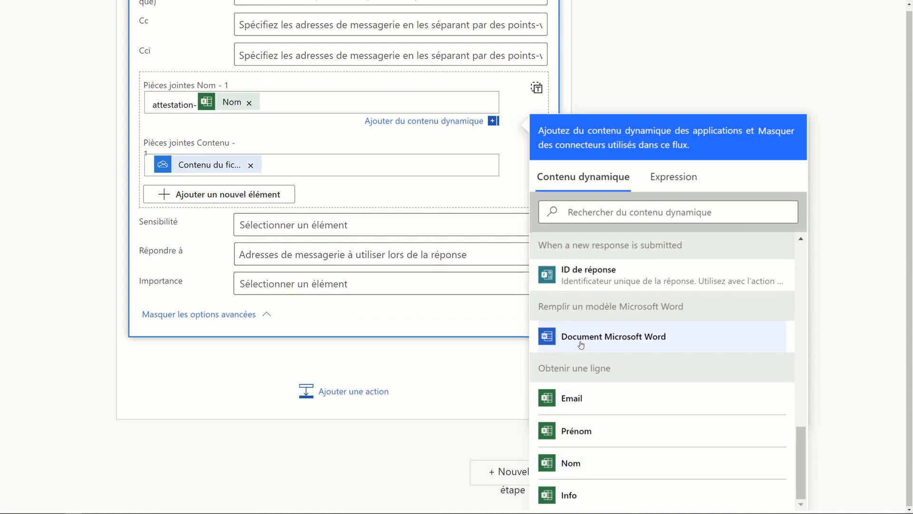
# Append an underscore, the dynamic value Prénom and .pdf to the attachment name, and save the flow
pyautogui.click(332, 102)
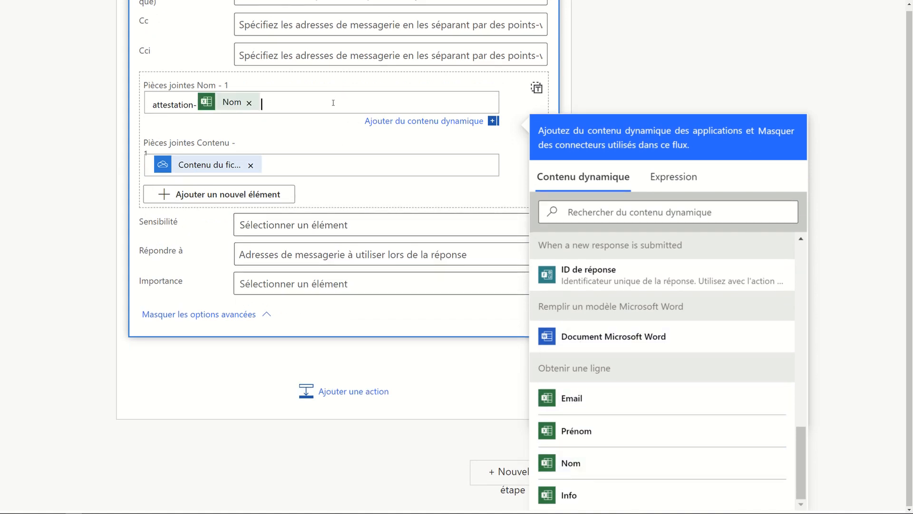
pyautogui.write('_')
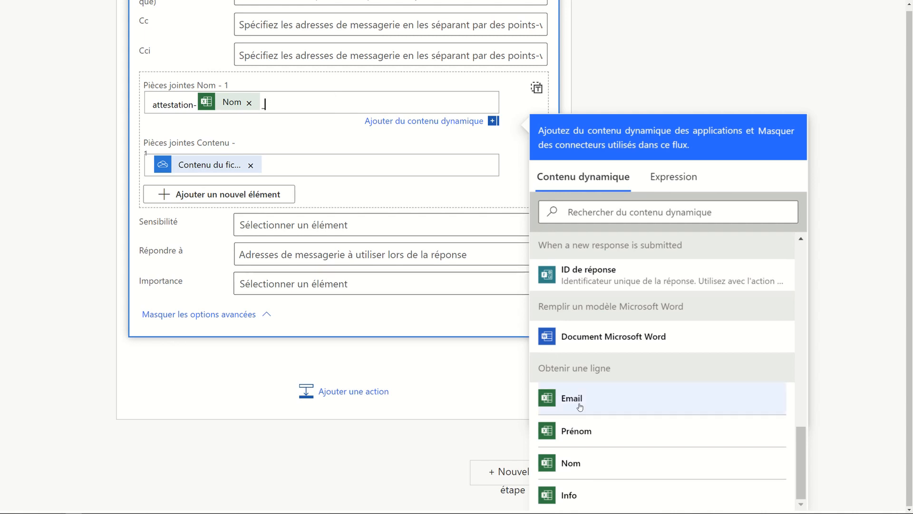
pyautogui.click(584, 431)
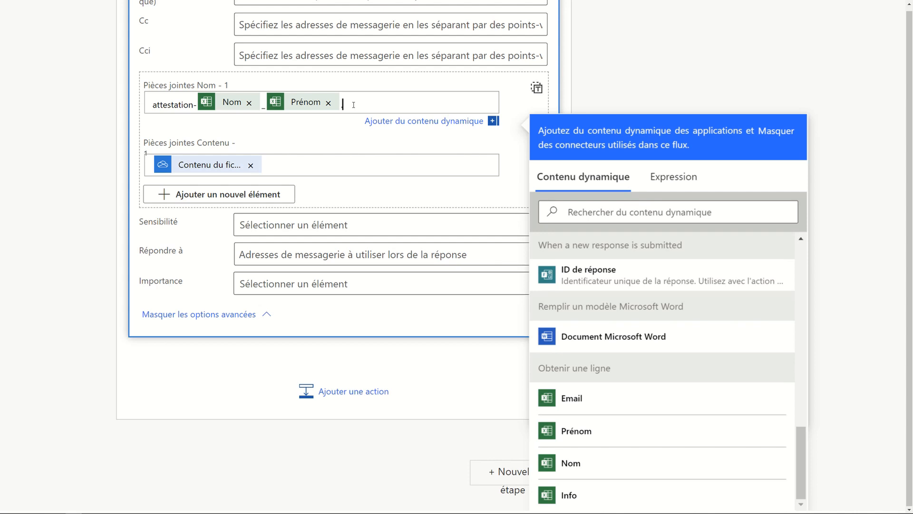
pyautogui.write('.pdf')
pyautogui.click(599, 133)
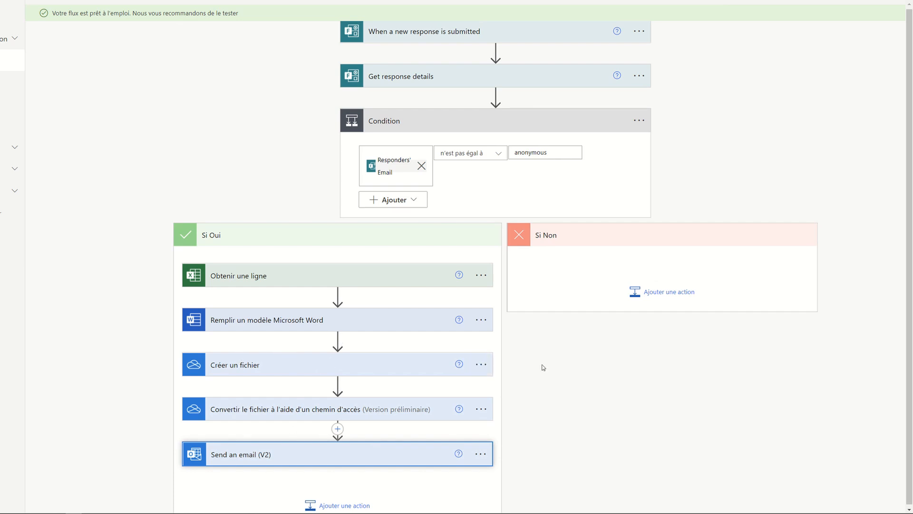
# Expand the Créer un fichier action to show its folder path, file name and content settings
pyautogui.click(294, 364)
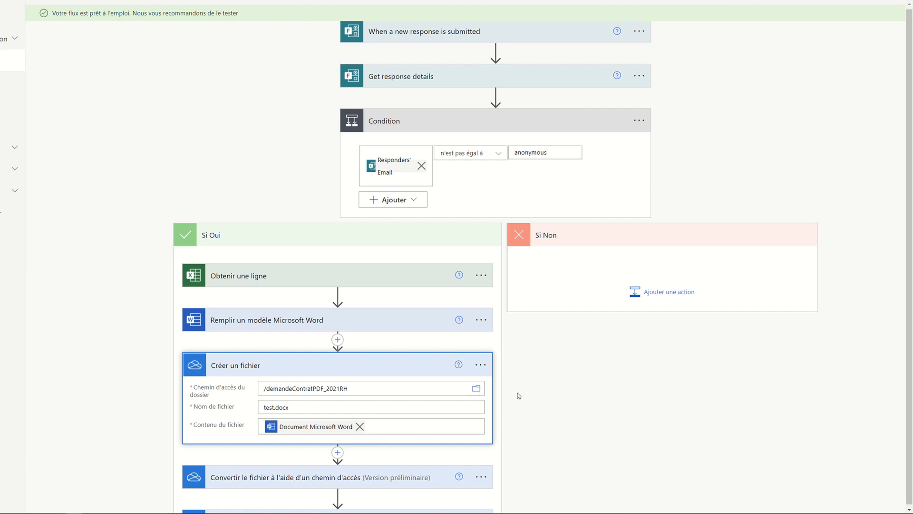
pyautogui.scroll(-2, 519, 396)
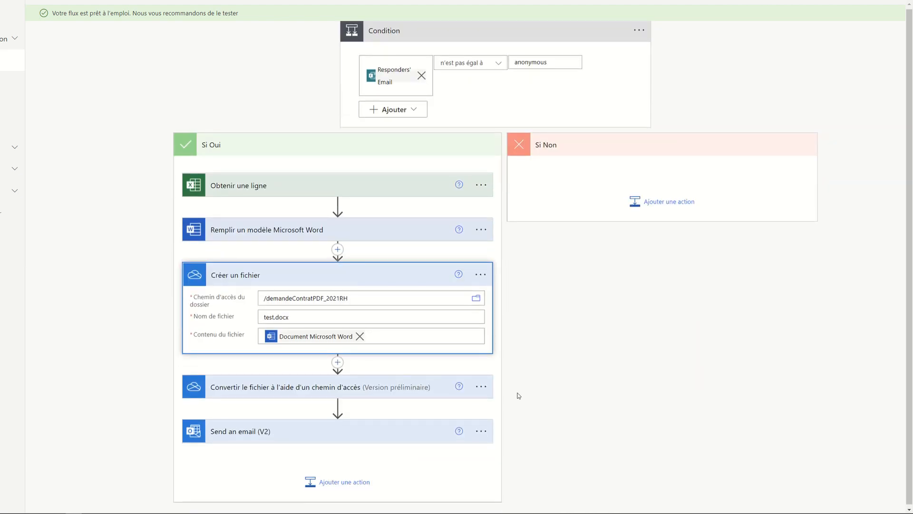